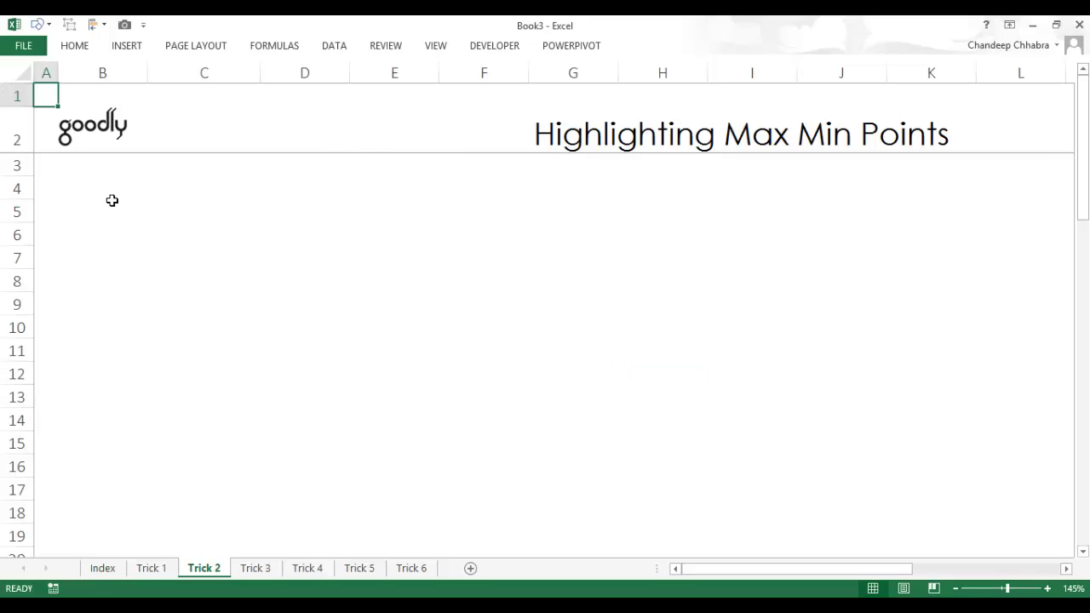
- Enter the heading Months in cell B5 of the Trick 2 sheet
click(104, 211)
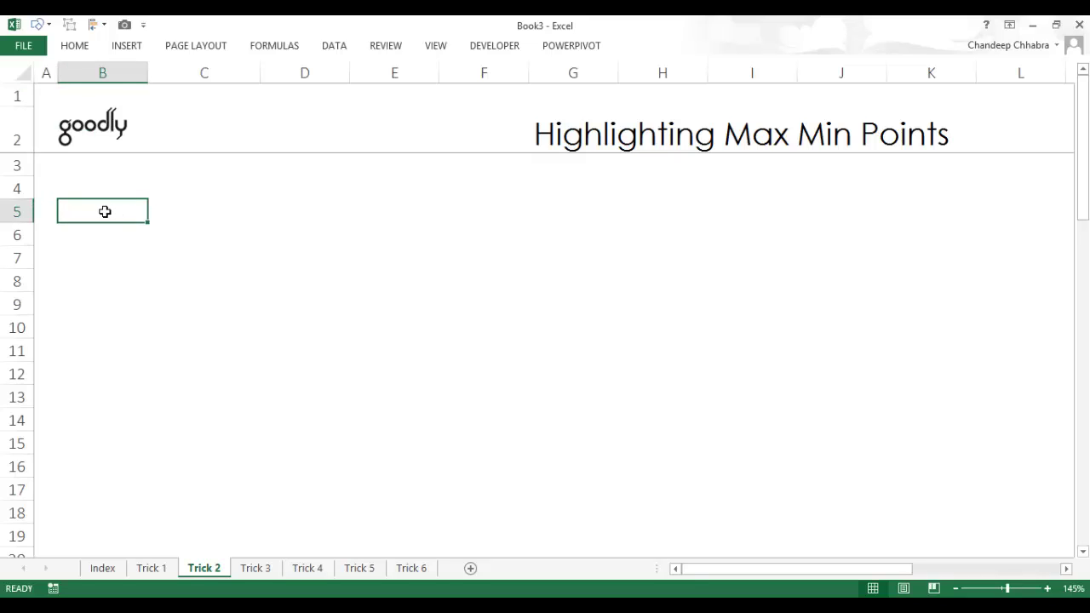
text(Monhts)
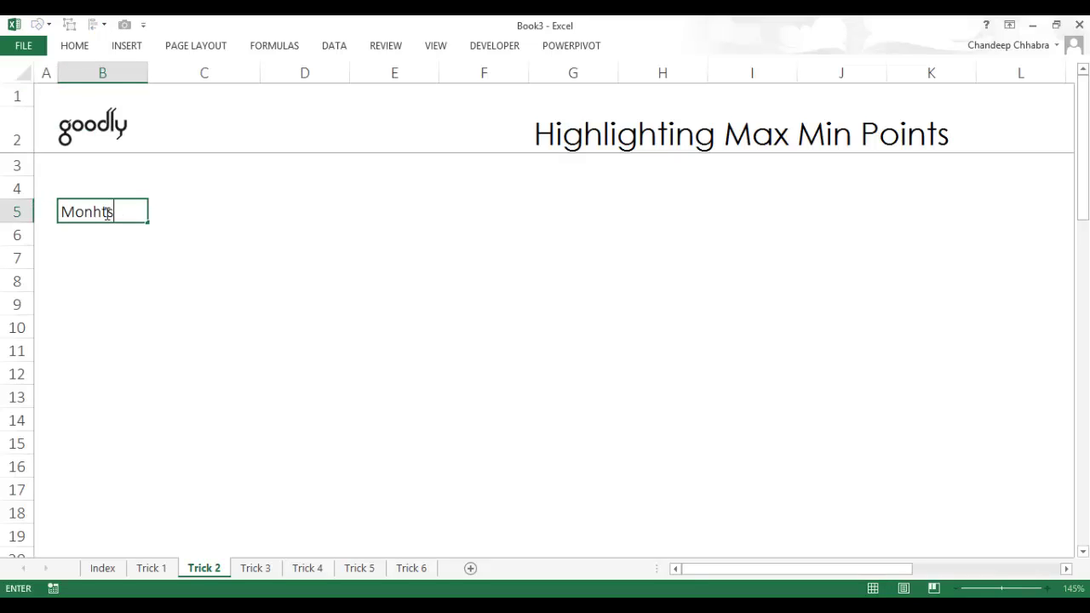
text(h)
key(Return)
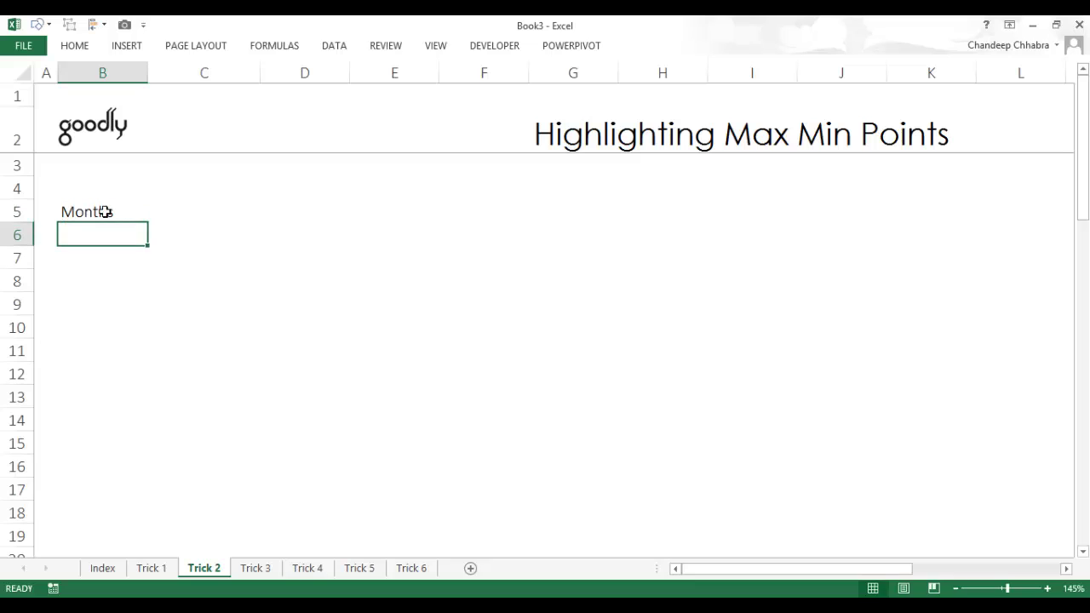
- Enter Jan and Feb in cells B6 and B7 below the Months heading
text(jan)
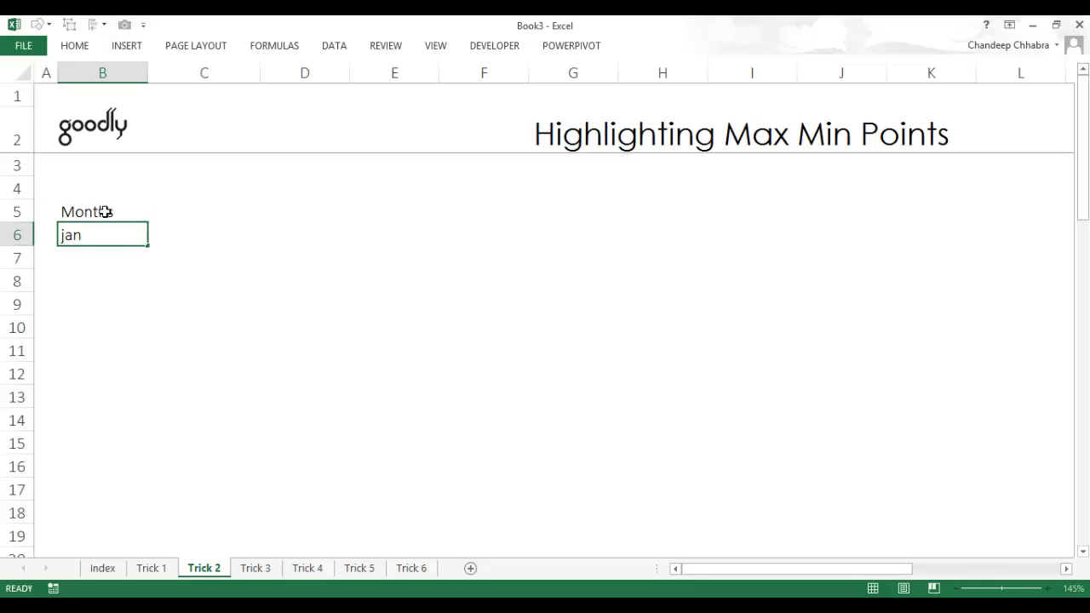
key(Return)
key(Up)
text(ja)
key(BackSpace)
text(an)
key(Return)
text(Fe)
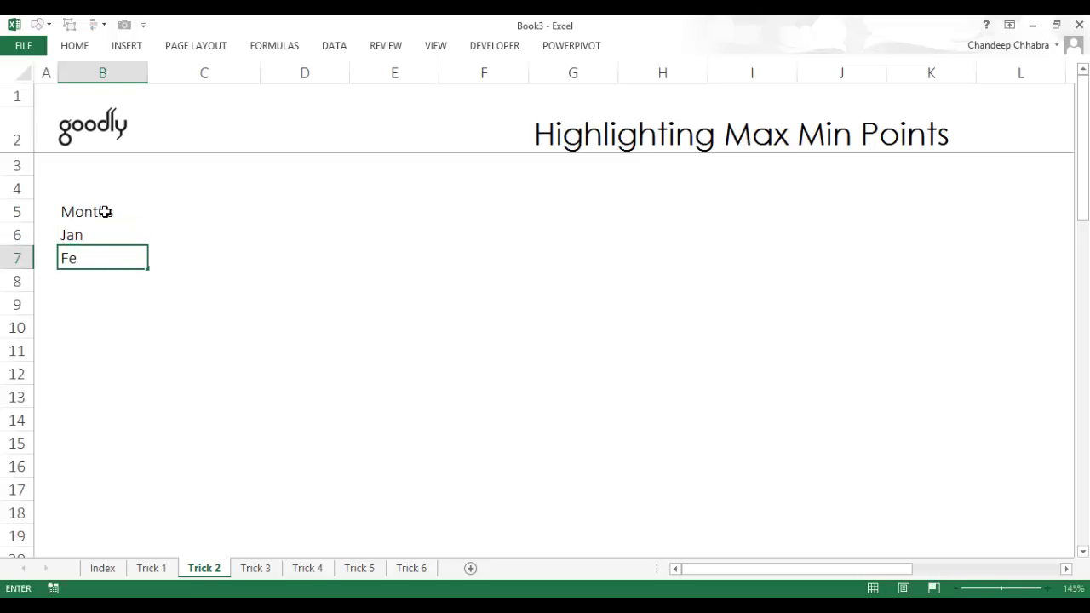
text(b)
key(Return)
- Extend the Jan–Feb series down column B through Dec in row 17
key(Up)
key(Up)
key(shift+Down)
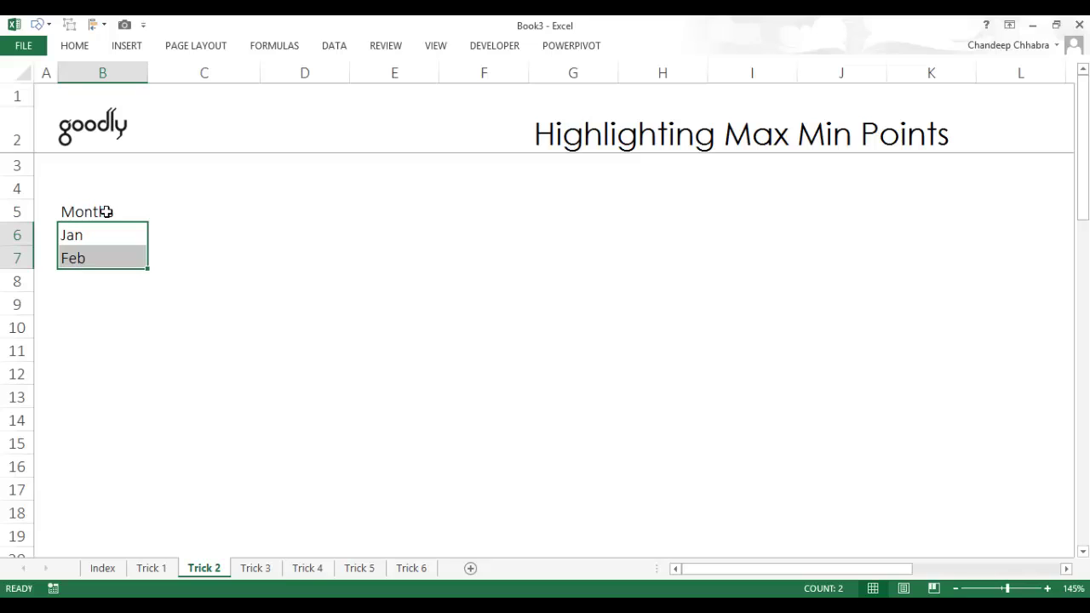
drag(154, 275, 129, 440)
- Enter the heading Avg Stock Price in cell C5 beside Months
click(170, 215)
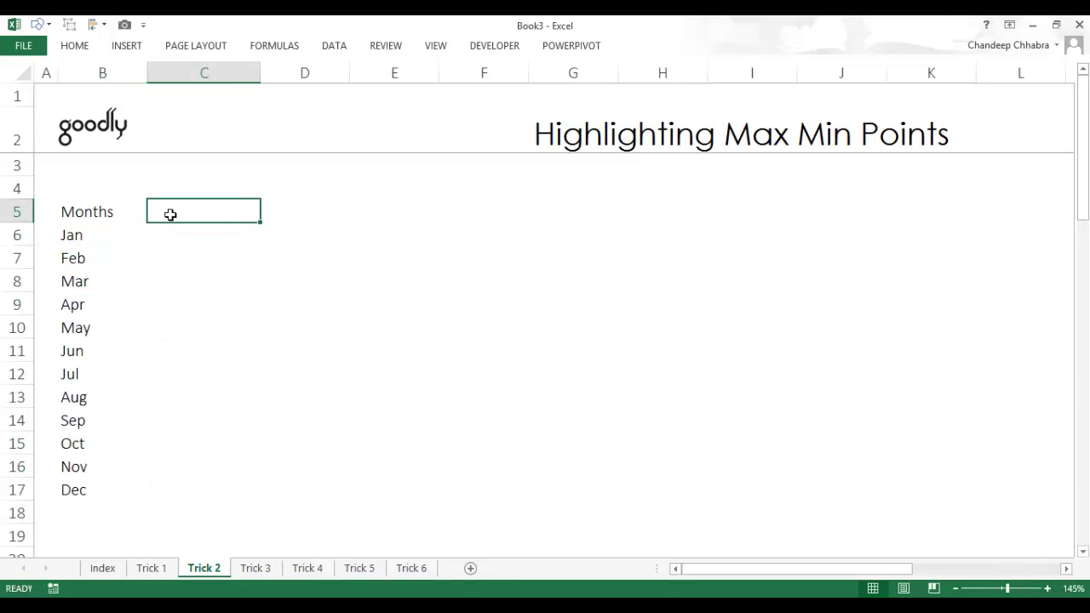
text(Av)
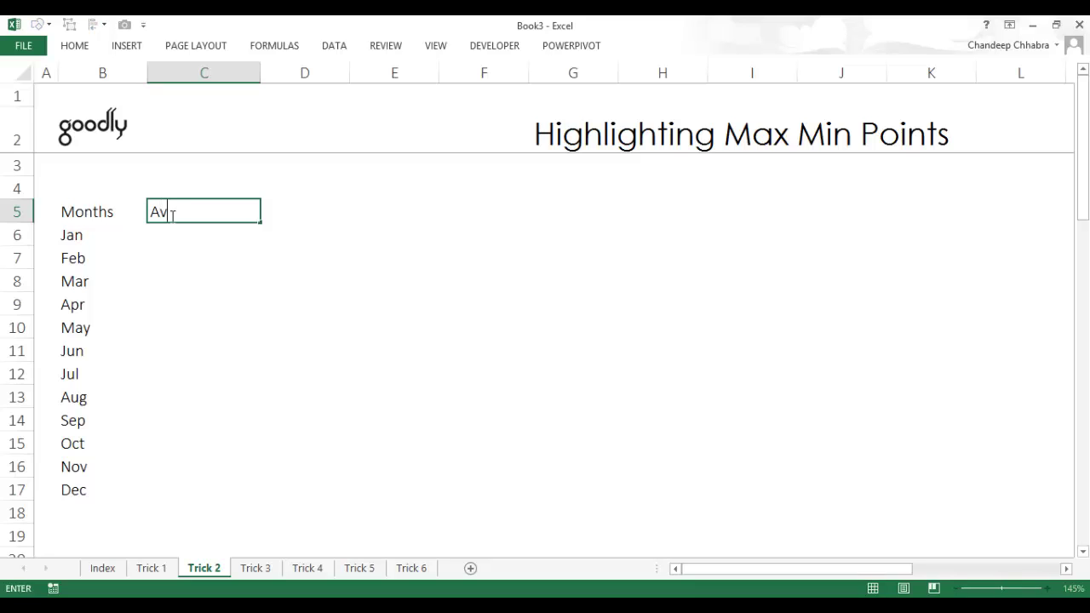
text(g Stock Price)
key(Return)
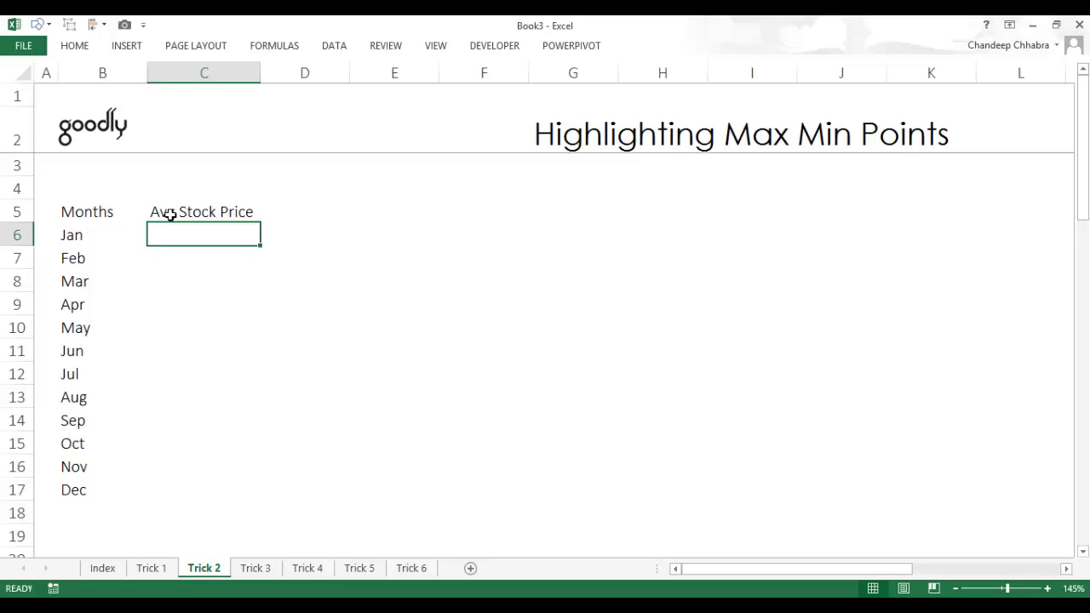
- Enter the formula =RANDBETWEEN(1000,2000) in cell C6 for January's stock price
text(=)
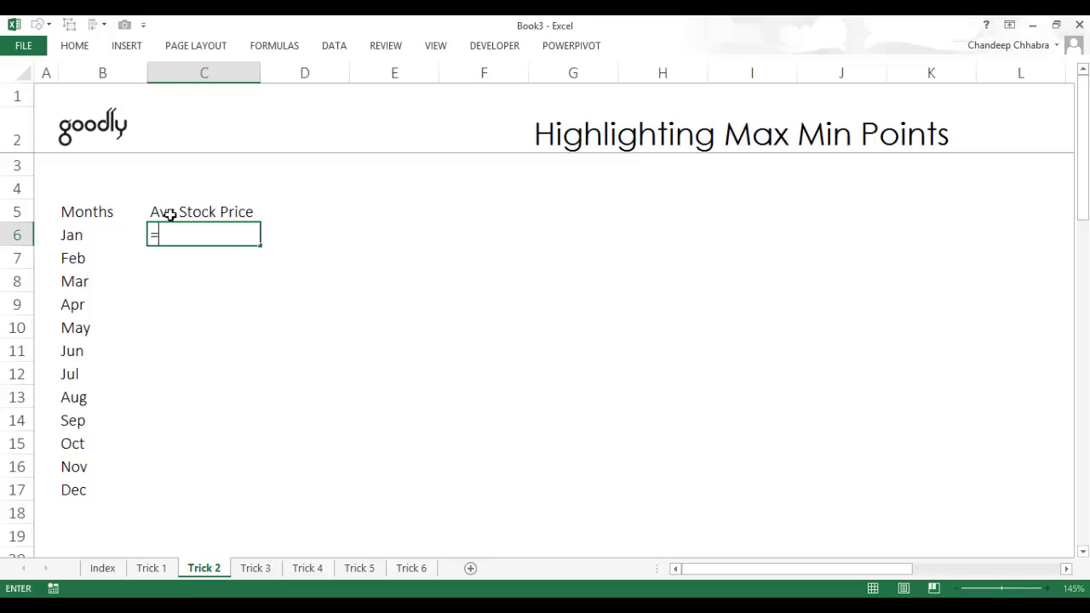
text(rand)
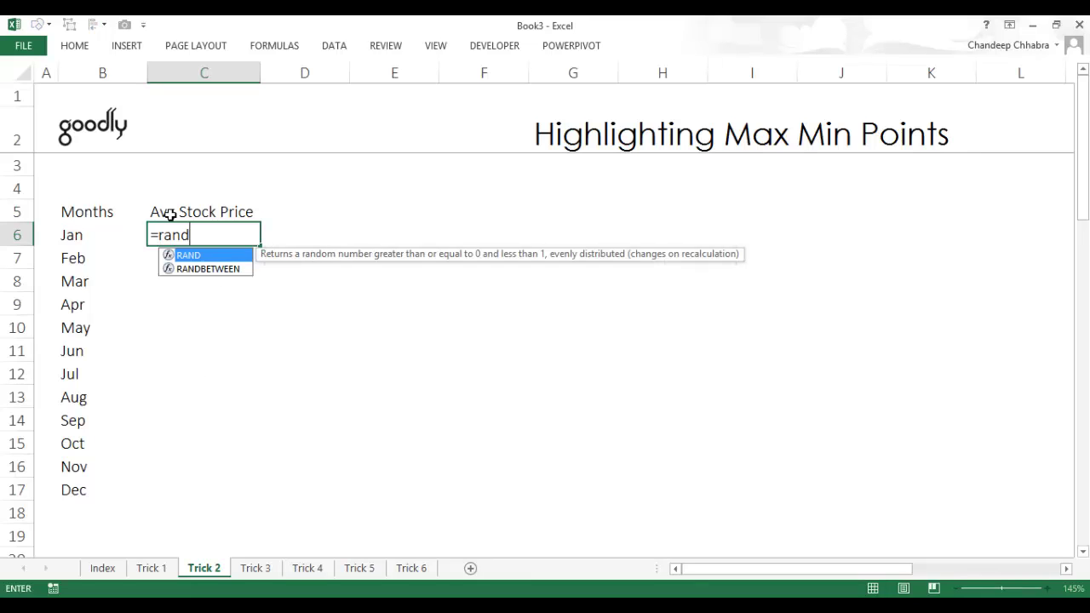
key(Down)
key(Tab)
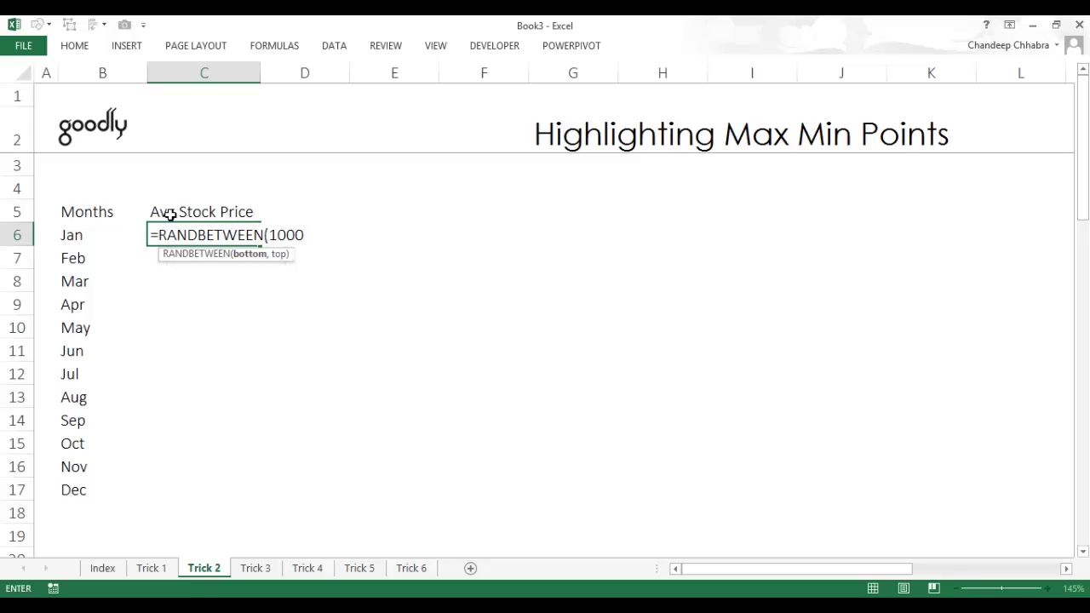
text(,200)
key(F2)
key(Left)
key(Left)
key(Left)
key(Left)
key(Left)
key(shift+Left)
key(shift+Left)
key(shift+Left)
key(shift+Left)
key(shift+Left)
key(Right)
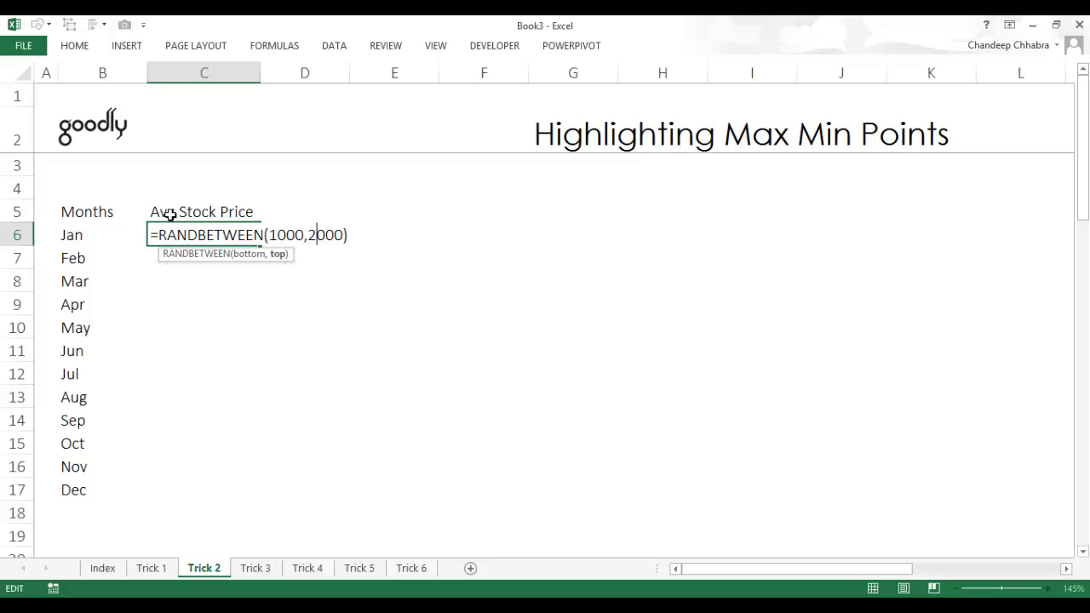
key(shift+Right)
key(shift+Right)
key(shift+Right)
key(shift+Right)
key(shift+Right)
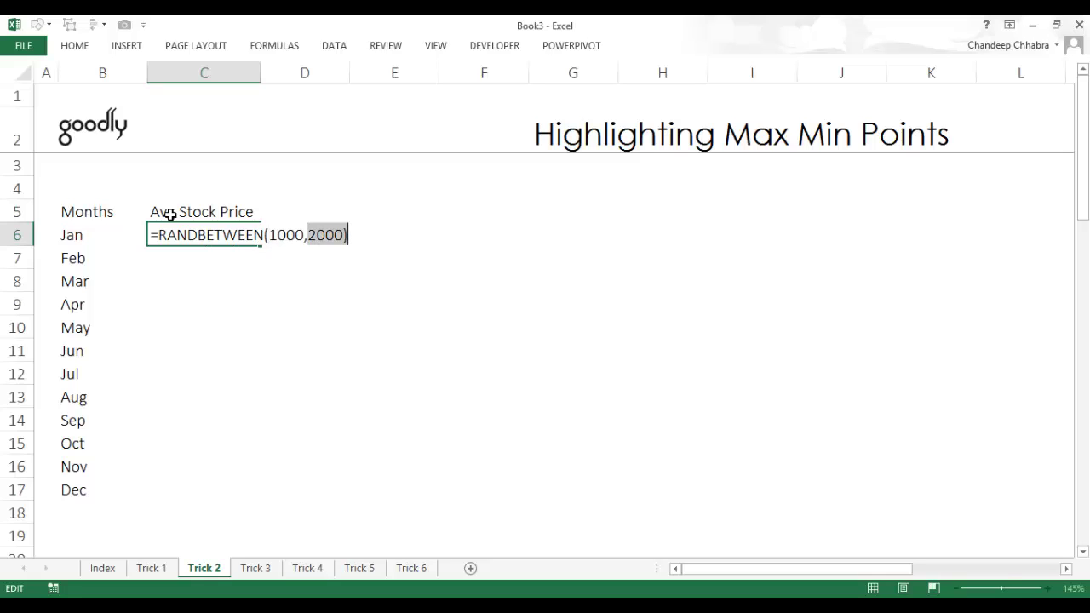
key(Return)
- Fill the random price formula from C6 down to the Dec row in C17
key(Up)
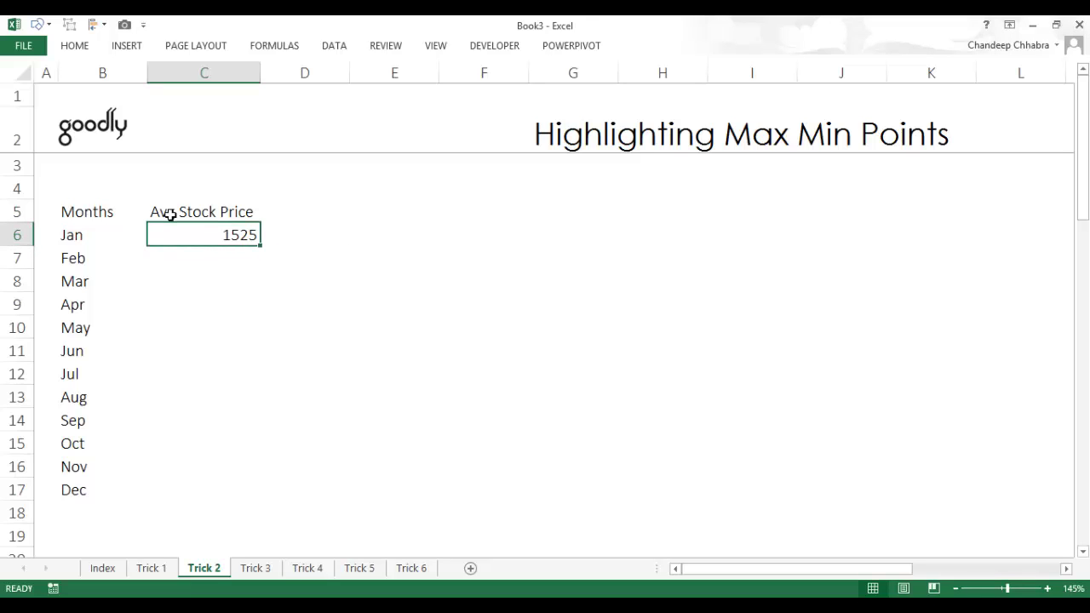
drag(260, 244, 259, 507)
click(258, 237)
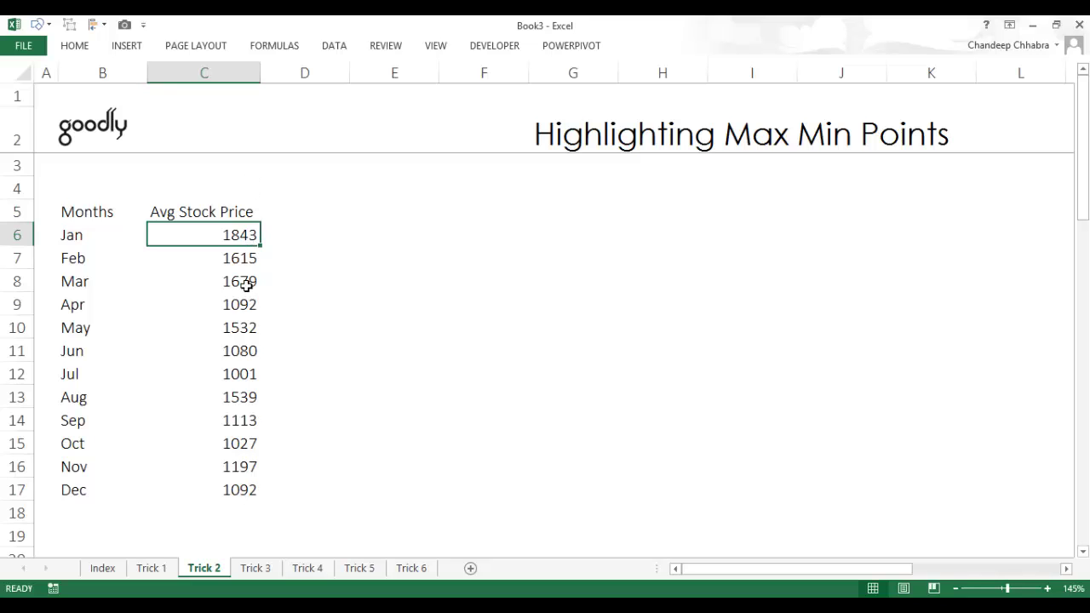
- Insert a 2-D line chart with markers from the Months and Avg Stock Price data in B5:C17
drag(88, 214, 236, 489)
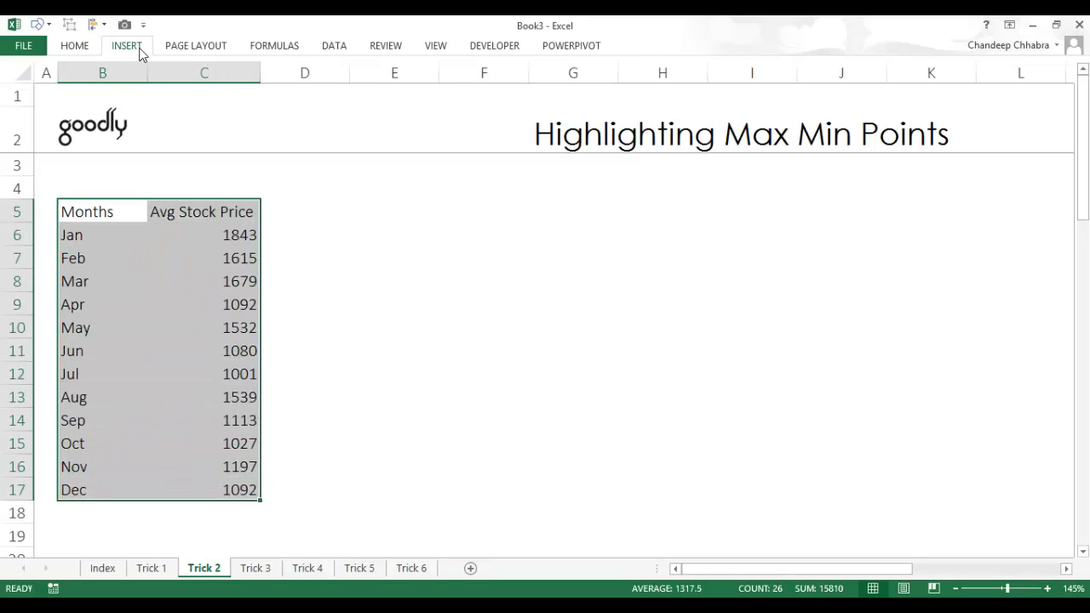
click(140, 53)
click(446, 86)
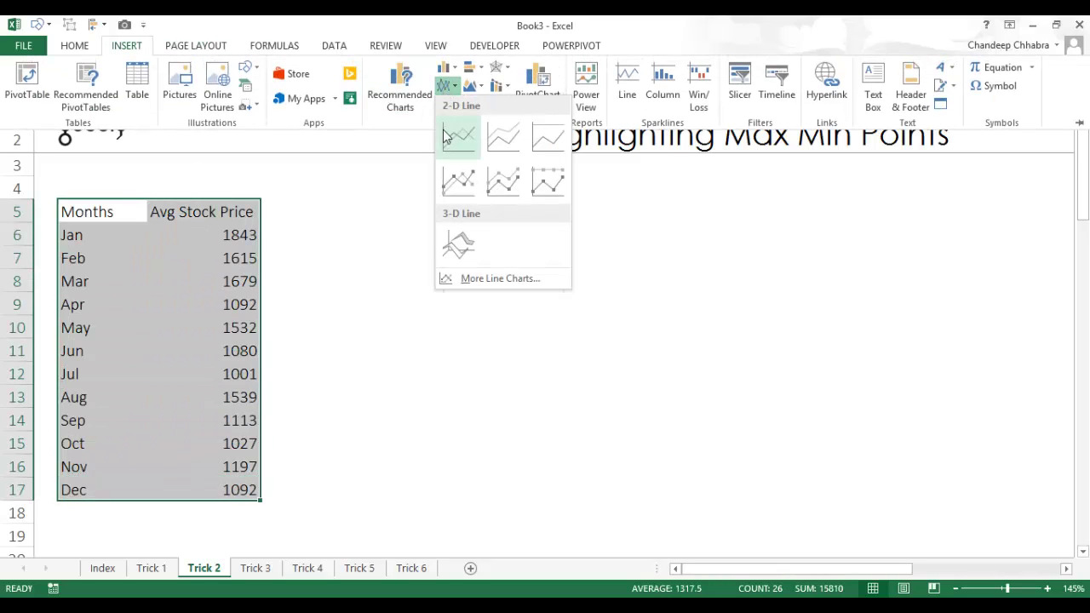
click(452, 184)
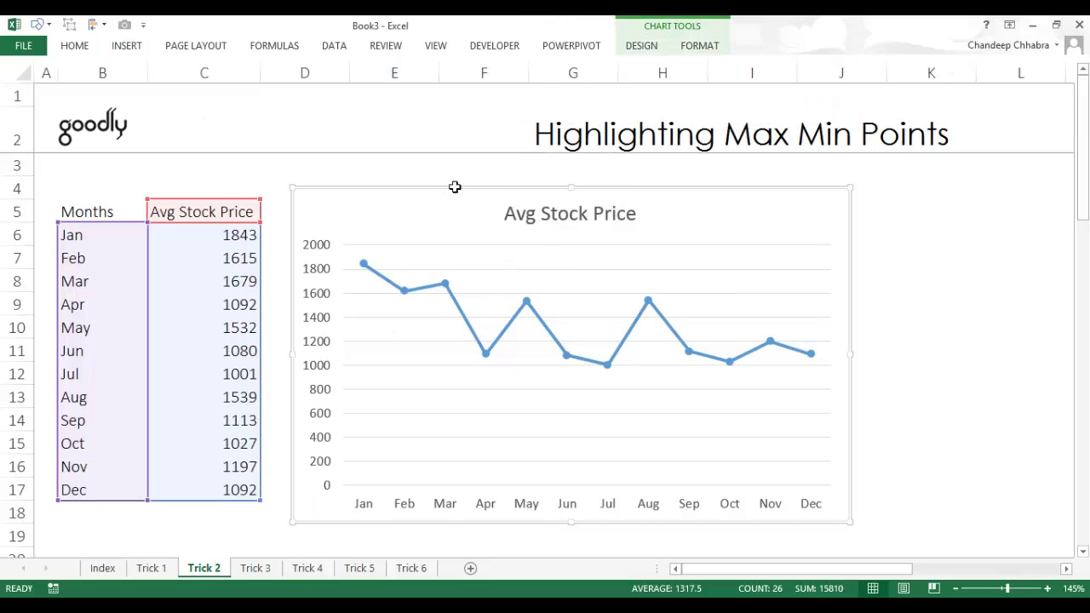
click(400, 172)
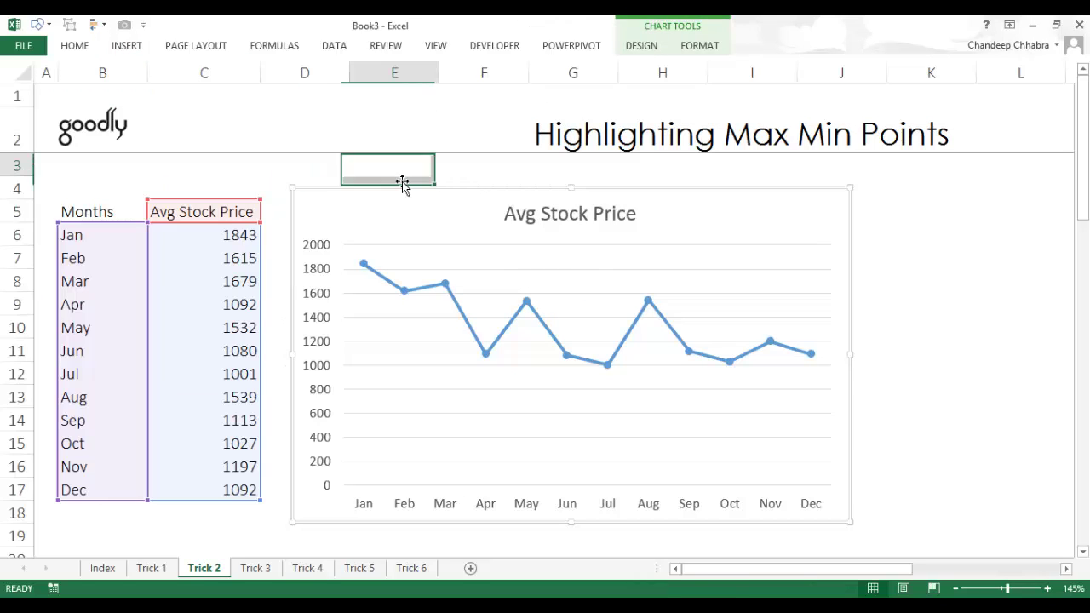
- Fill only the Jan marker, the highest point of the line chart, with a recently used green
mouse_move(377, 280)
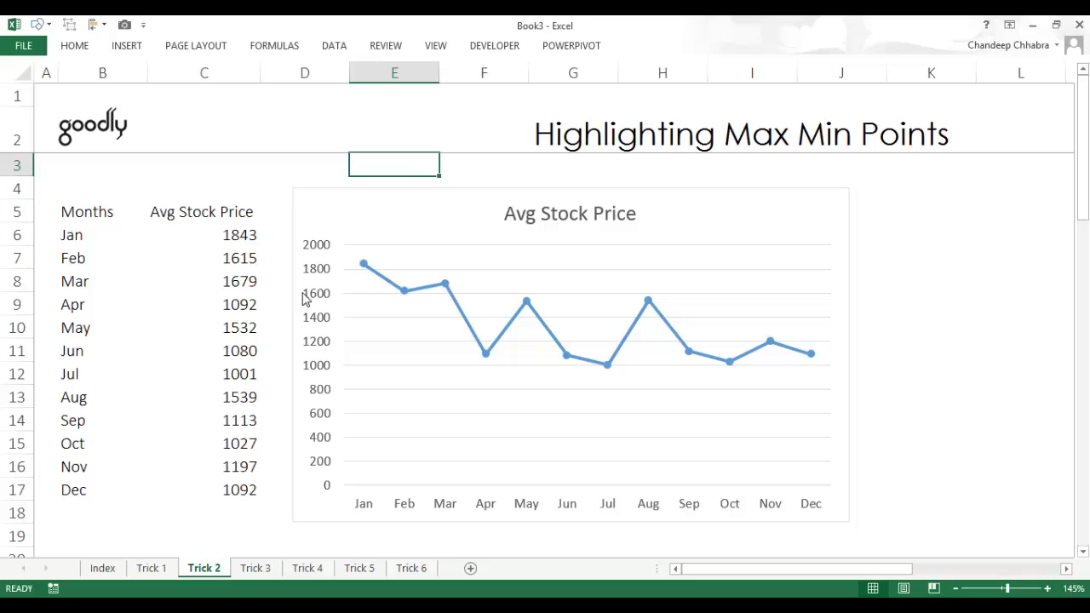
click(364, 266)
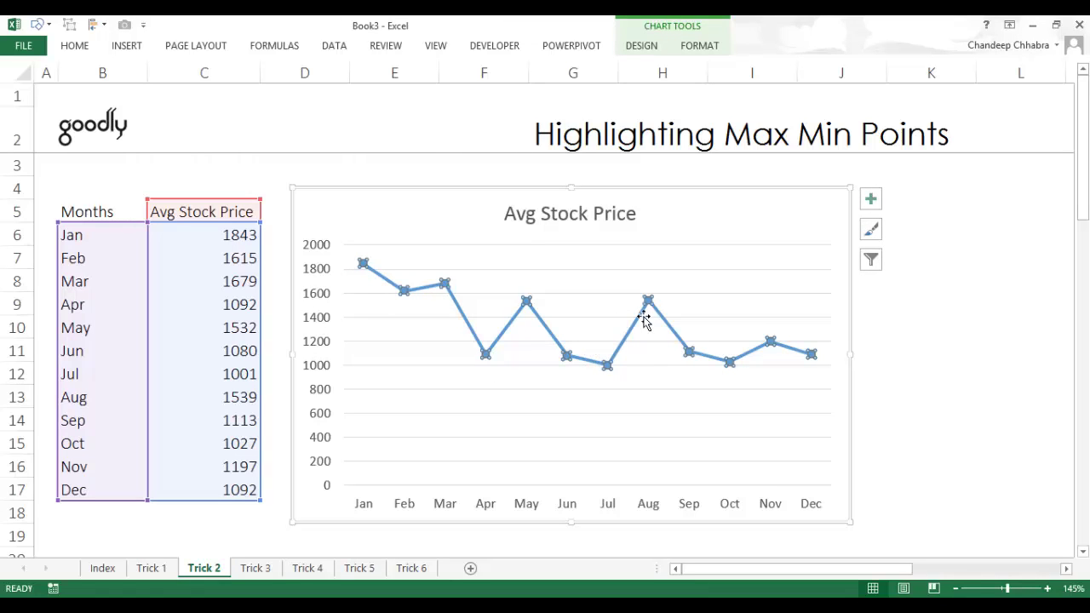
mouse_move(364, 268)
click(366, 266)
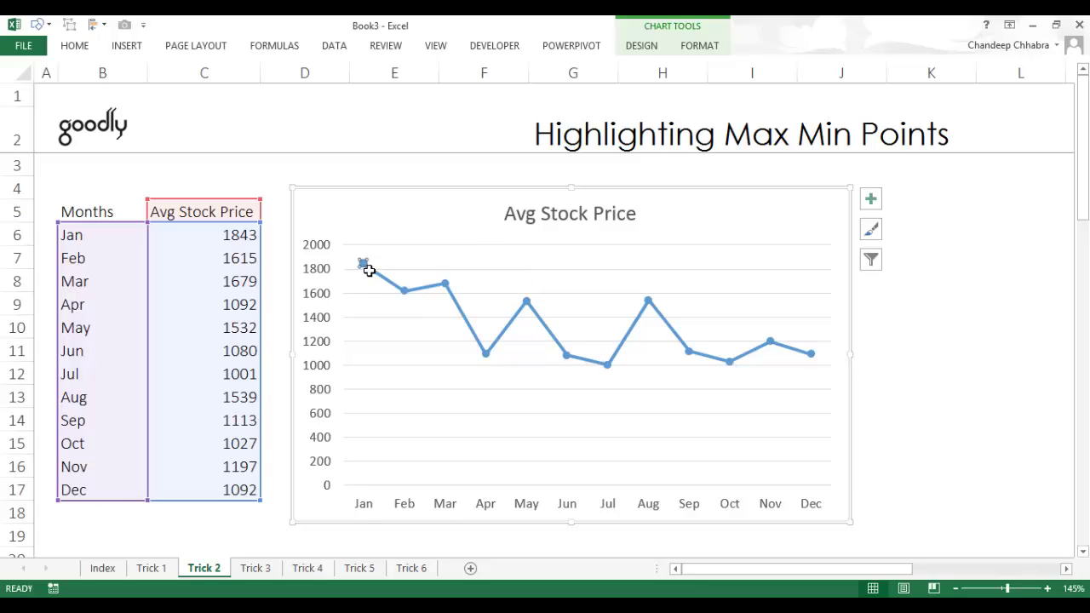
right_click(366, 266)
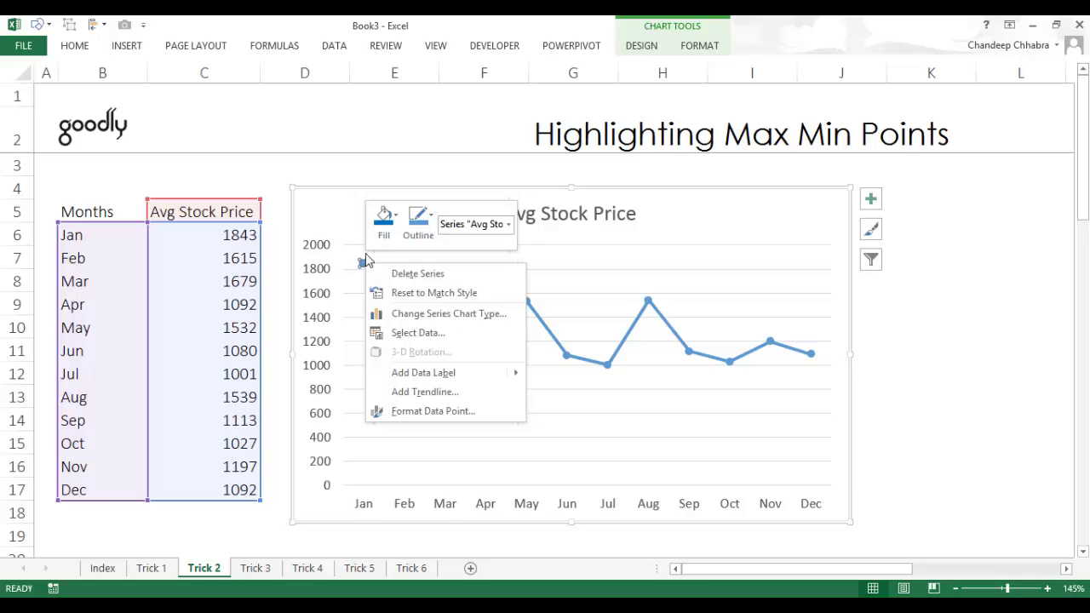
click(384, 221)
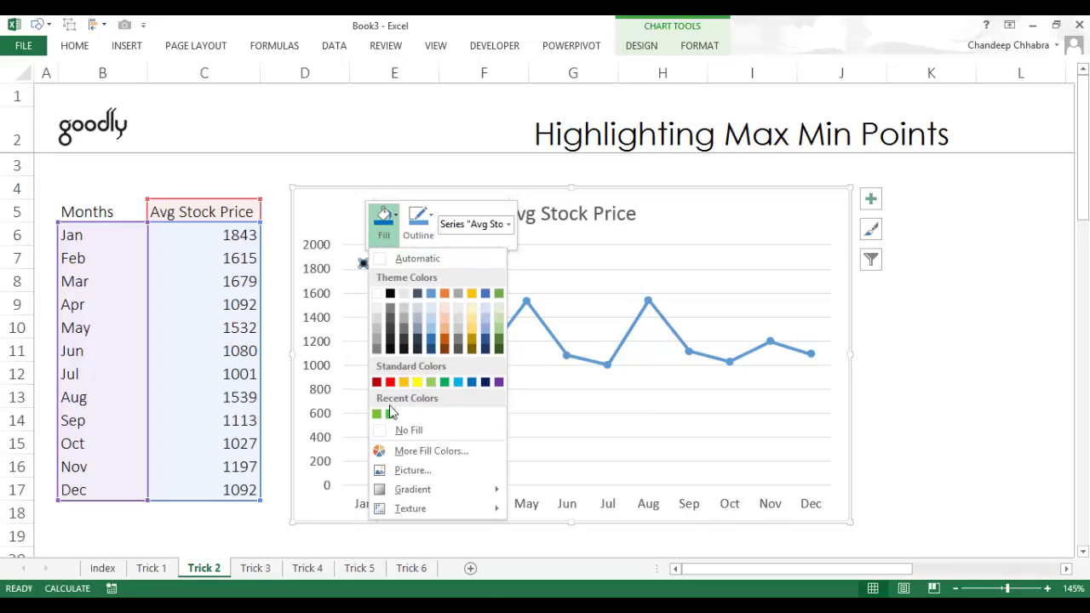
click(389, 413)
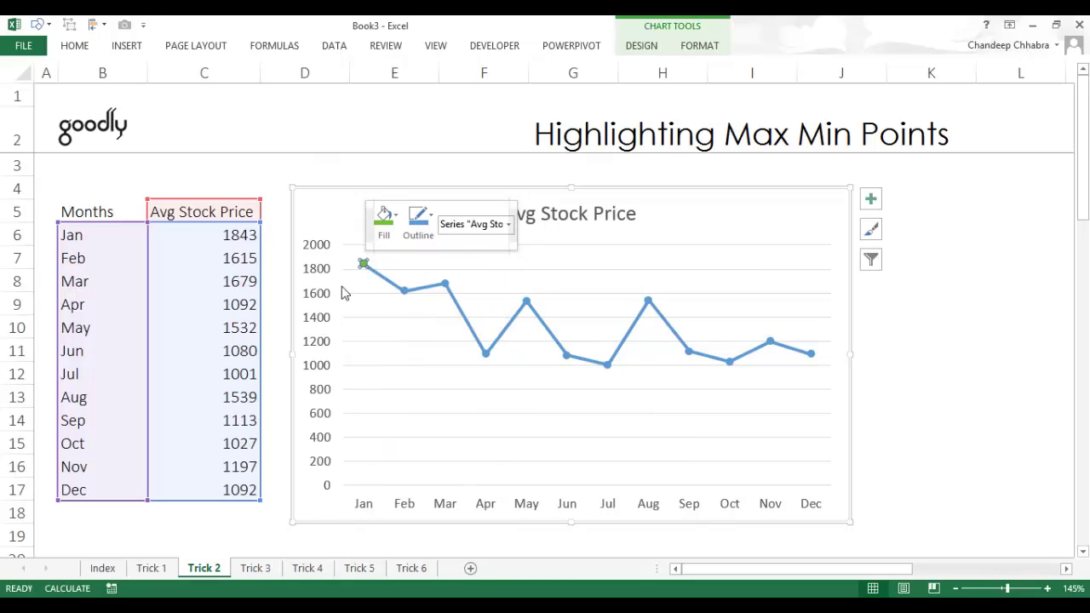
- Fill only the Jul marker, the lowest point of the line chart, with standard red
click(610, 368)
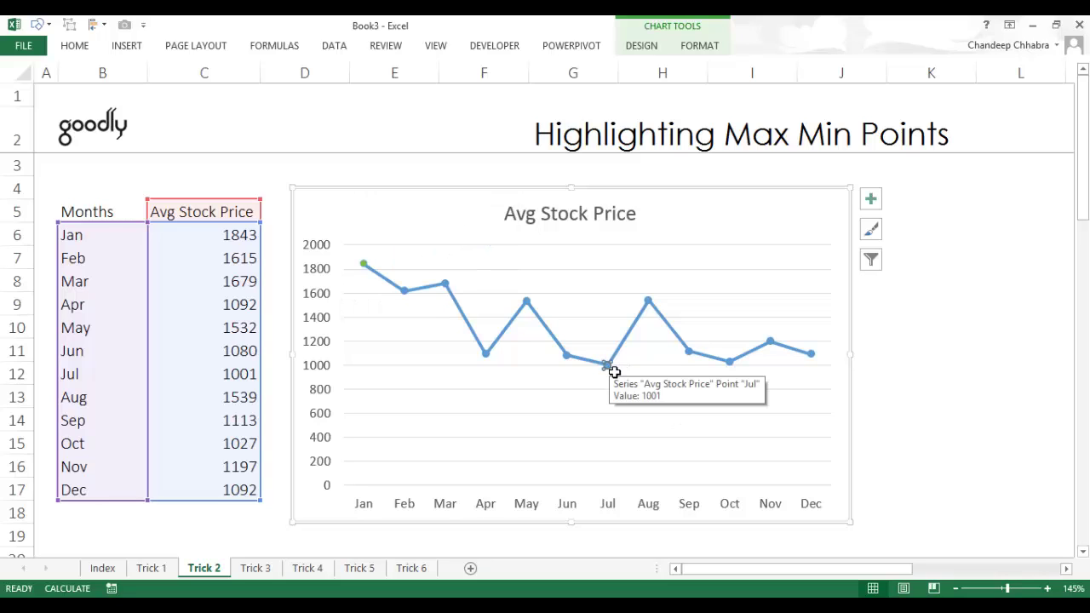
right_click(610, 366)
click(627, 321)
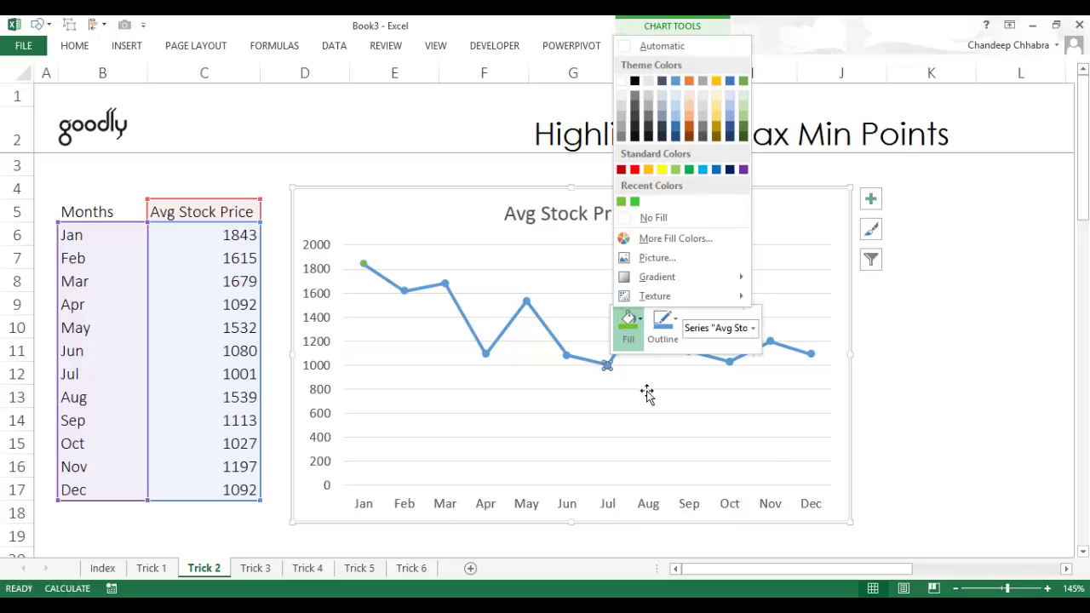
click(634, 169)
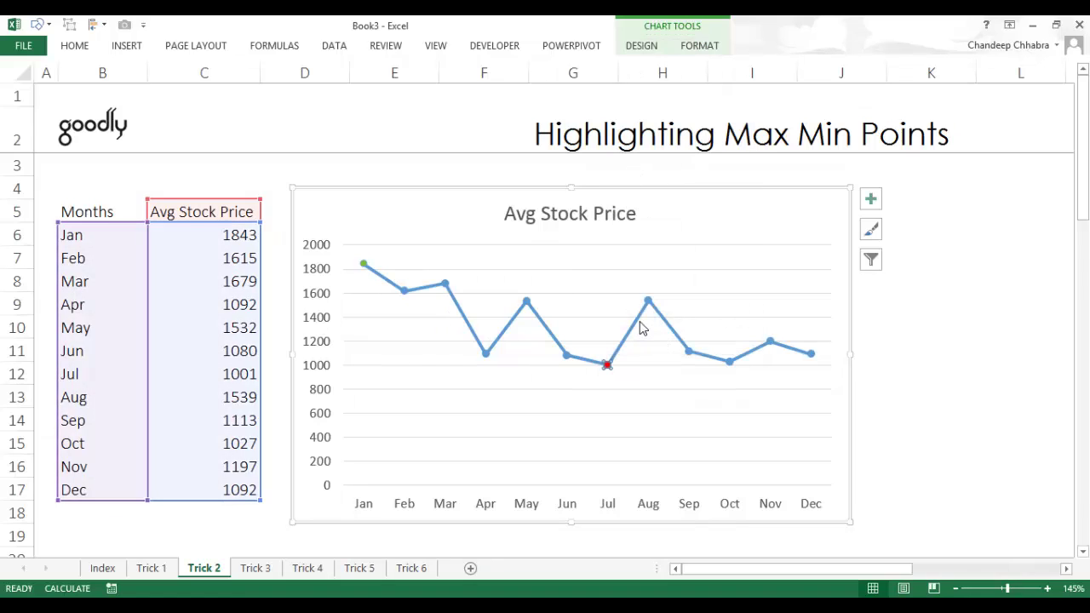
right_click(638, 319)
click(704, 272)
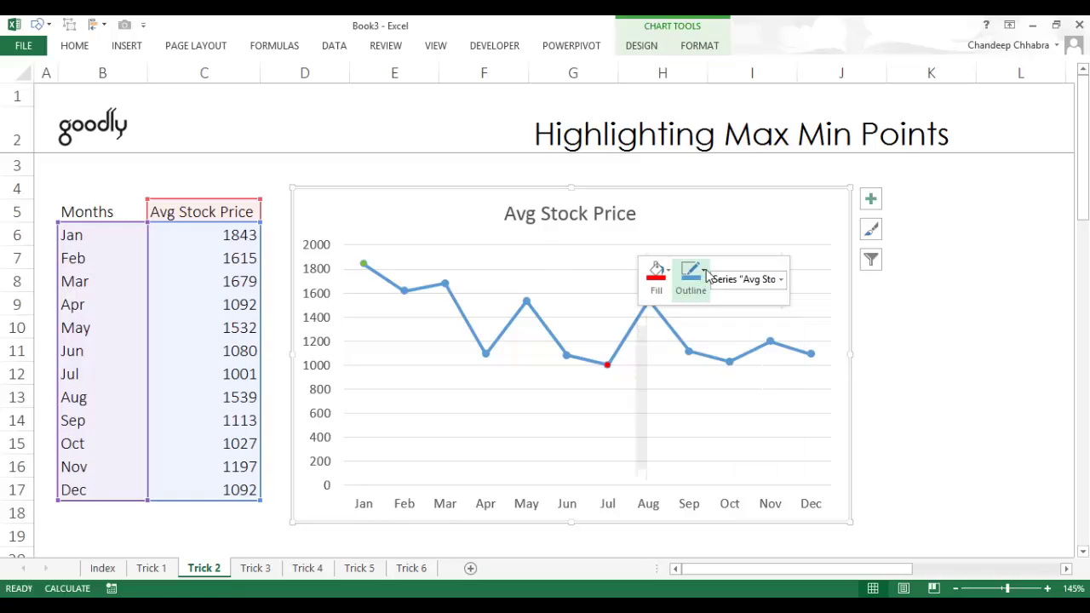
mouse_move(783, 525)
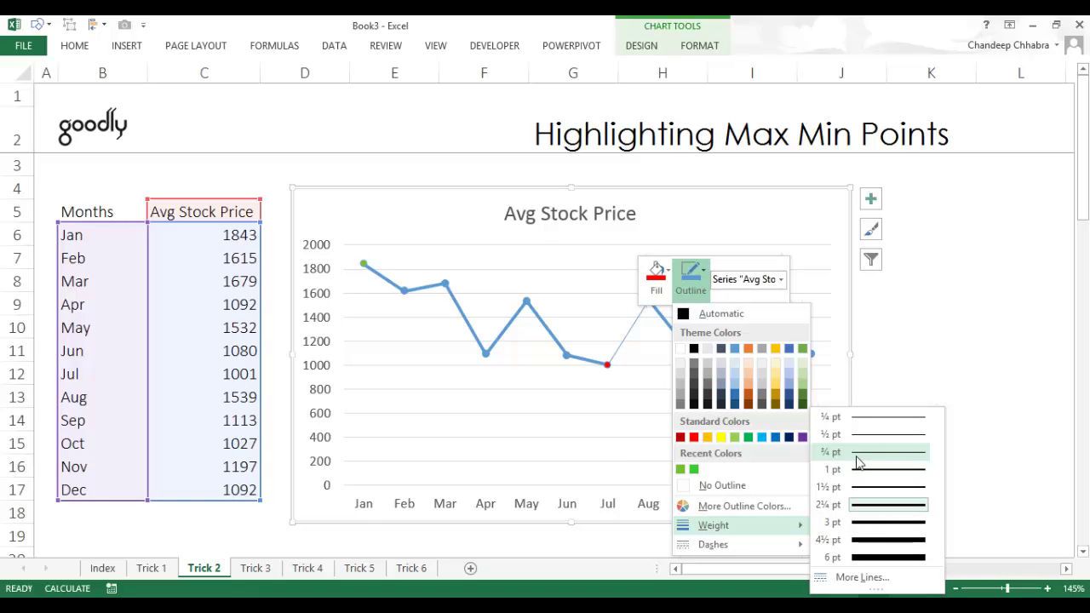
click(681, 358)
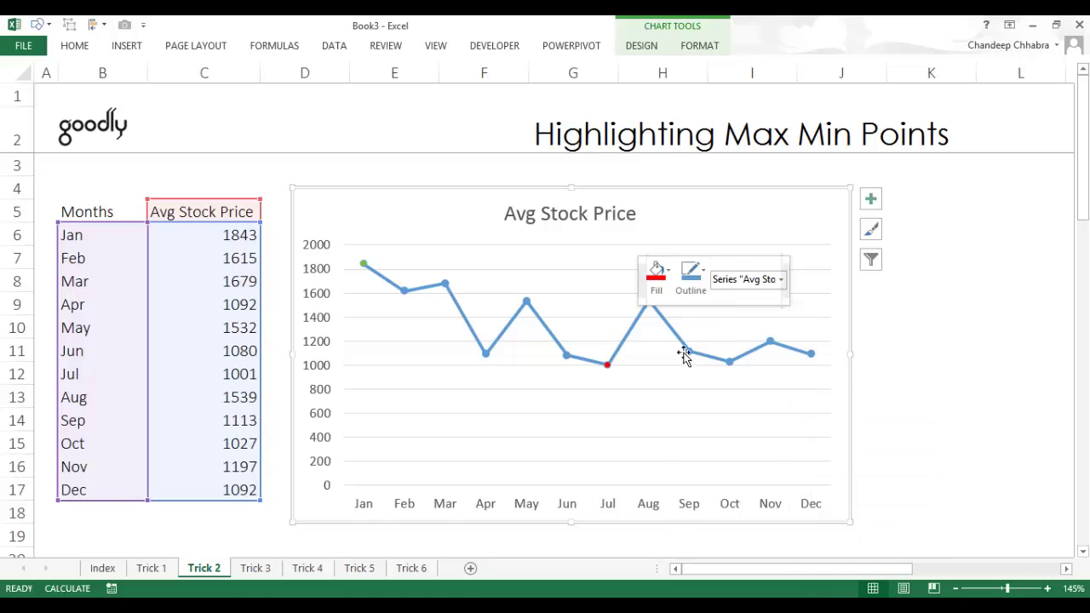
- Set the line weight of the whole Avg Stock Price series to ¾ pt
right_click(785, 356)
click(839, 311)
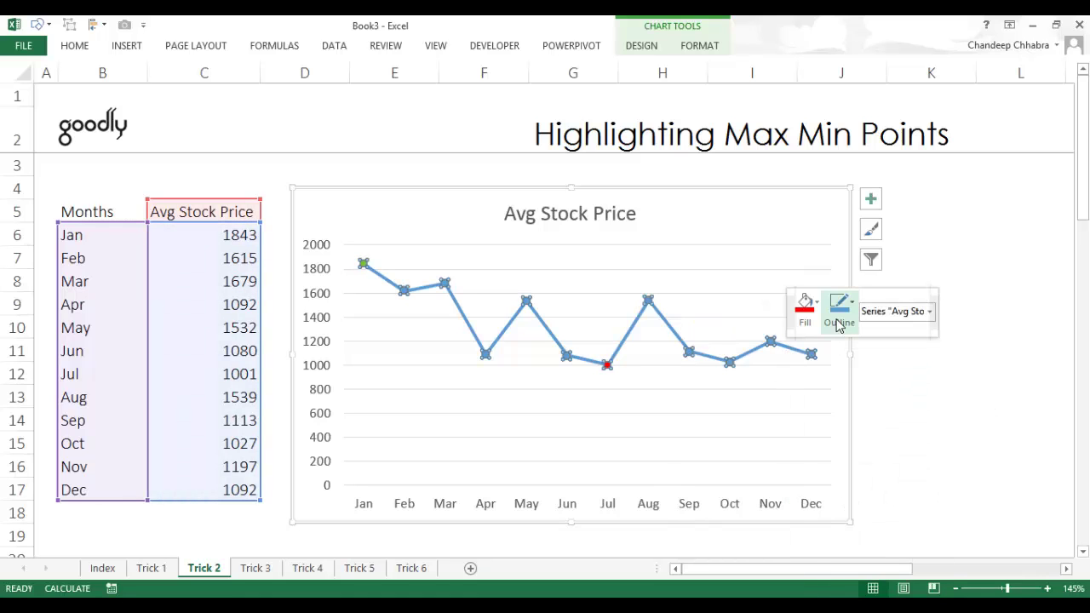
mouse_move(944, 553)
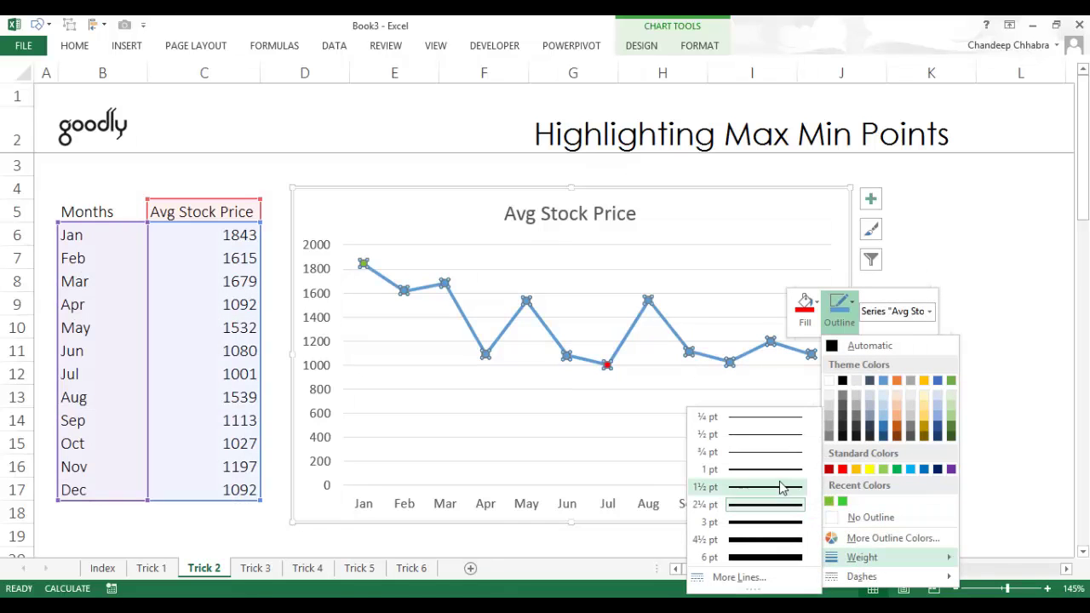
click(773, 452)
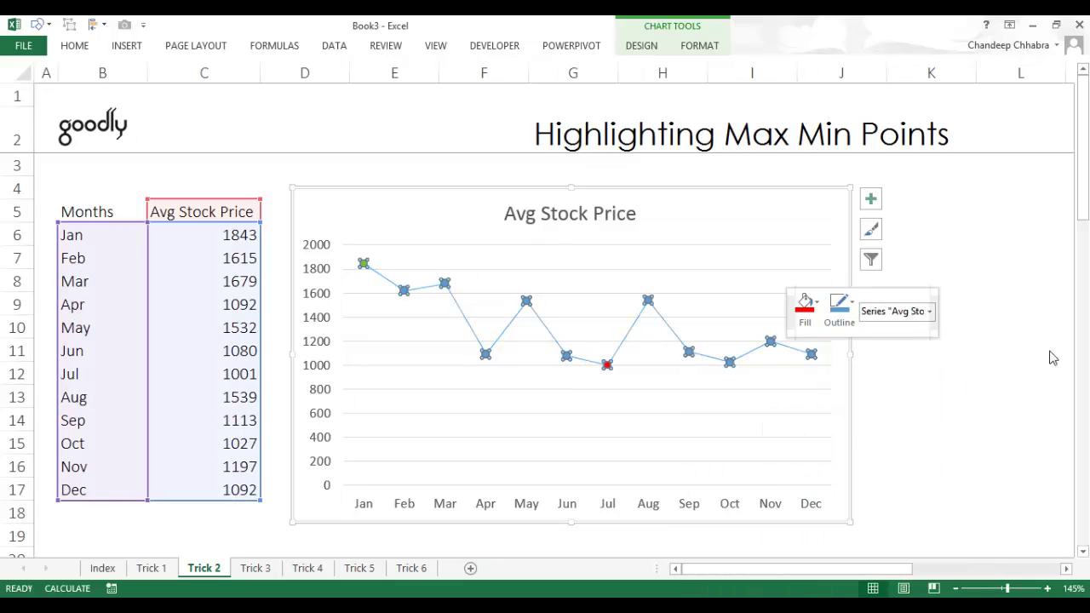
- Recalculate the worksheet to generate new random average stock prices in C6:C17 and test the manually coloured chart markers
click(986, 369)
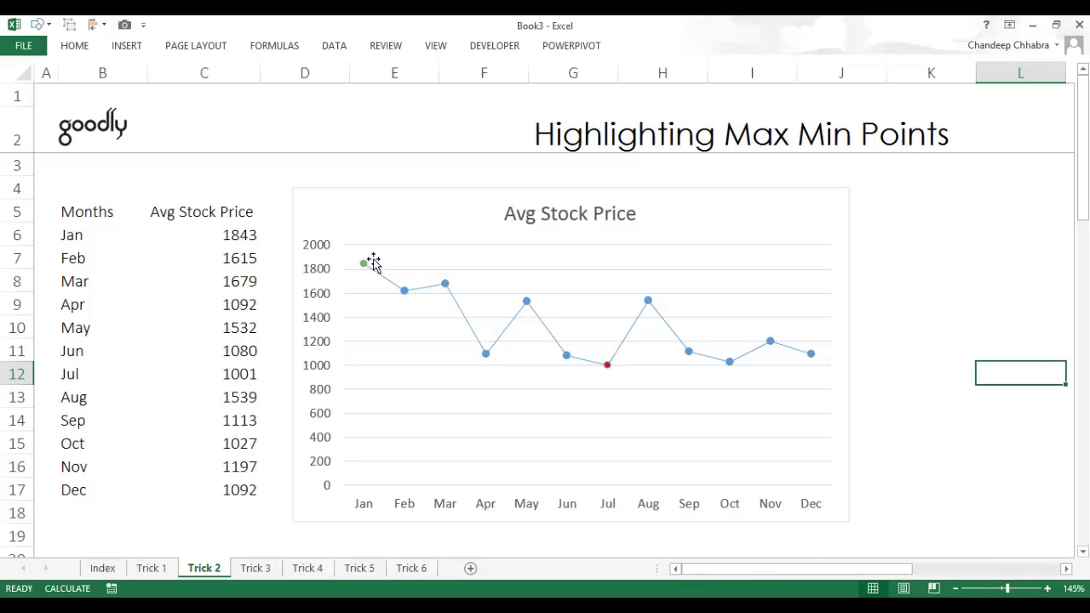
mouse_move(370, 269)
drag(219, 238, 219, 501)
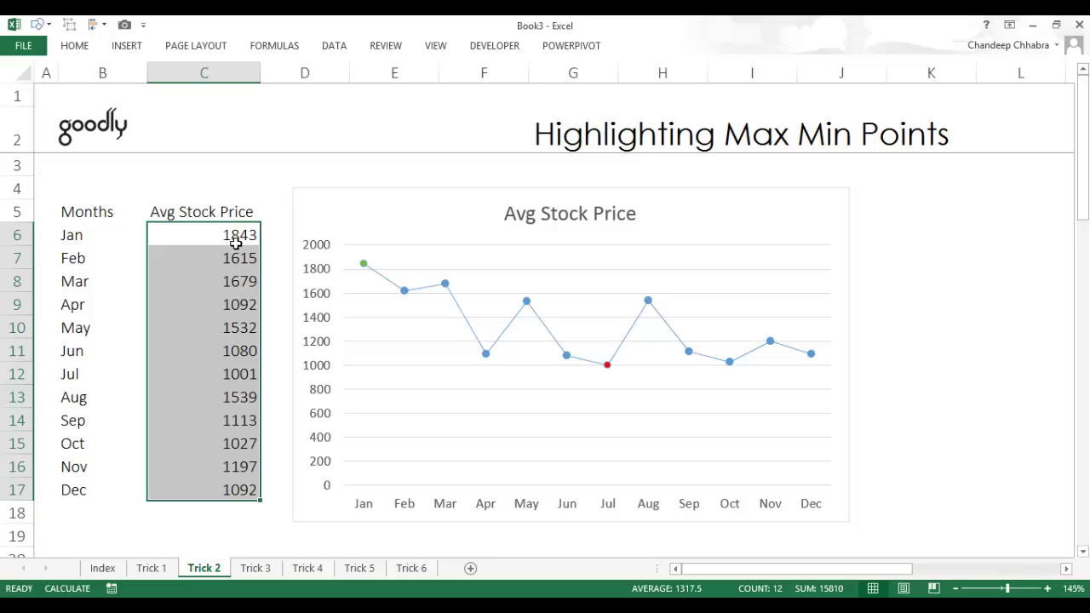
key(F9)
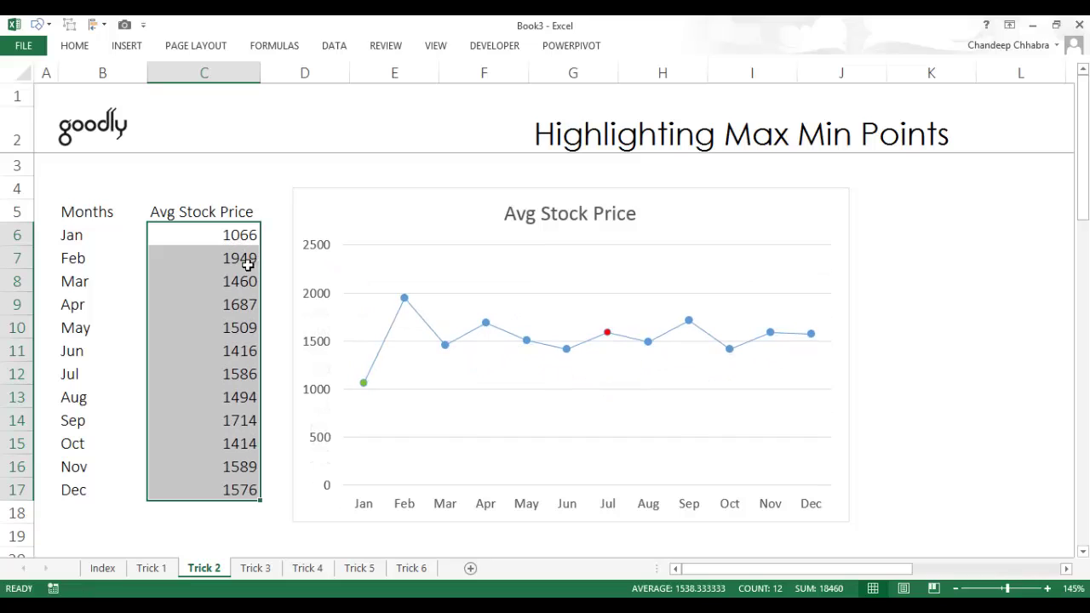
- Move the line chart sideways to end at column L, freeing the columns beside the stock price data
drag(229, 235, 236, 473)
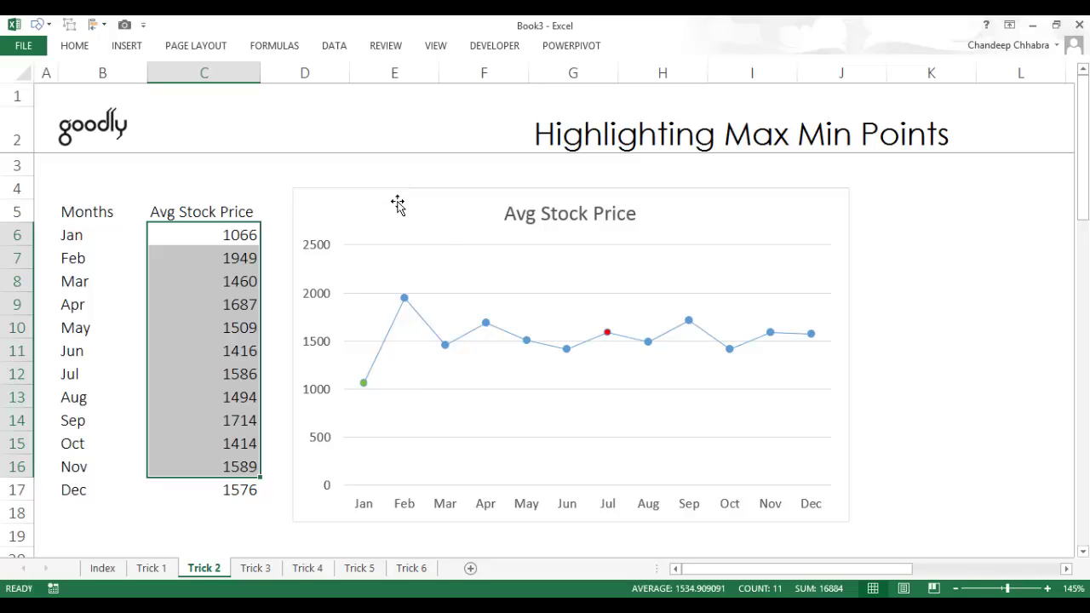
drag(401, 195, 620, 197)
click(336, 302)
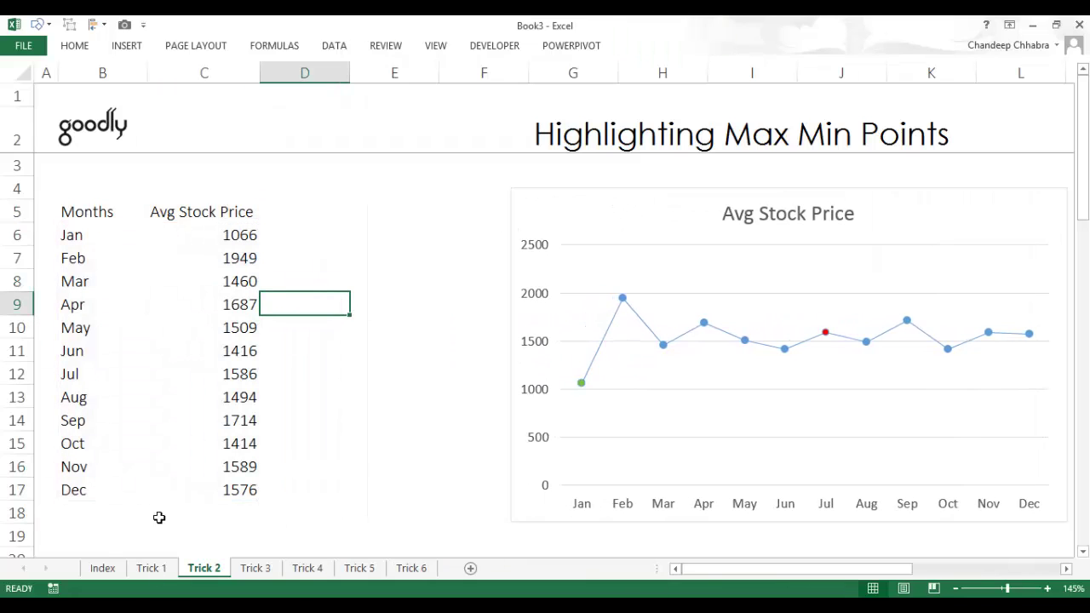
- Add the bold label "Max Point" in B18, directly below the Dec row
click(76, 531)
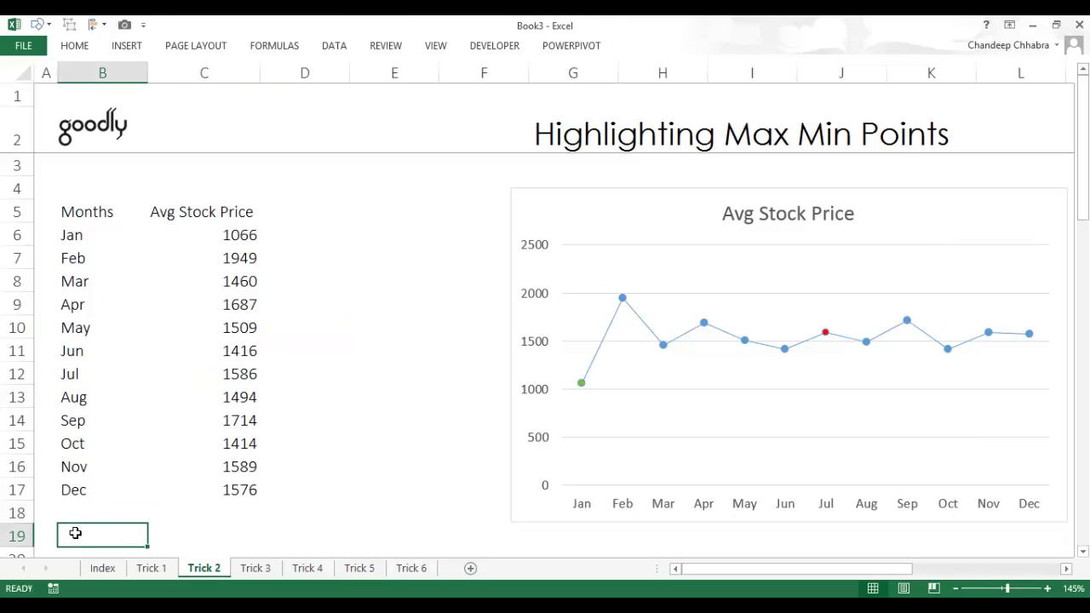
drag(253, 228, 259, 488)
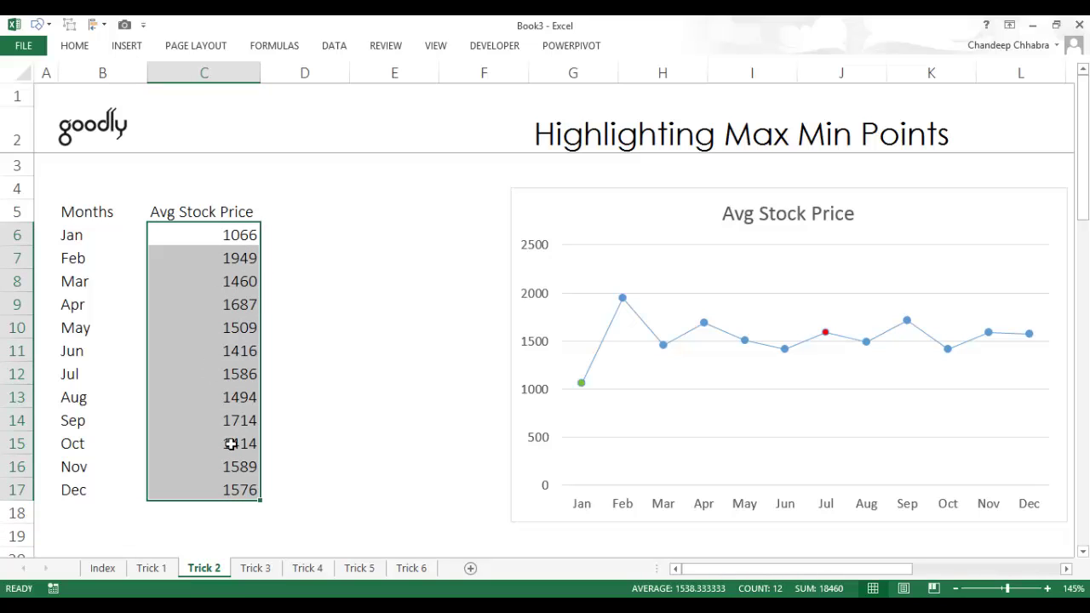
click(86, 535)
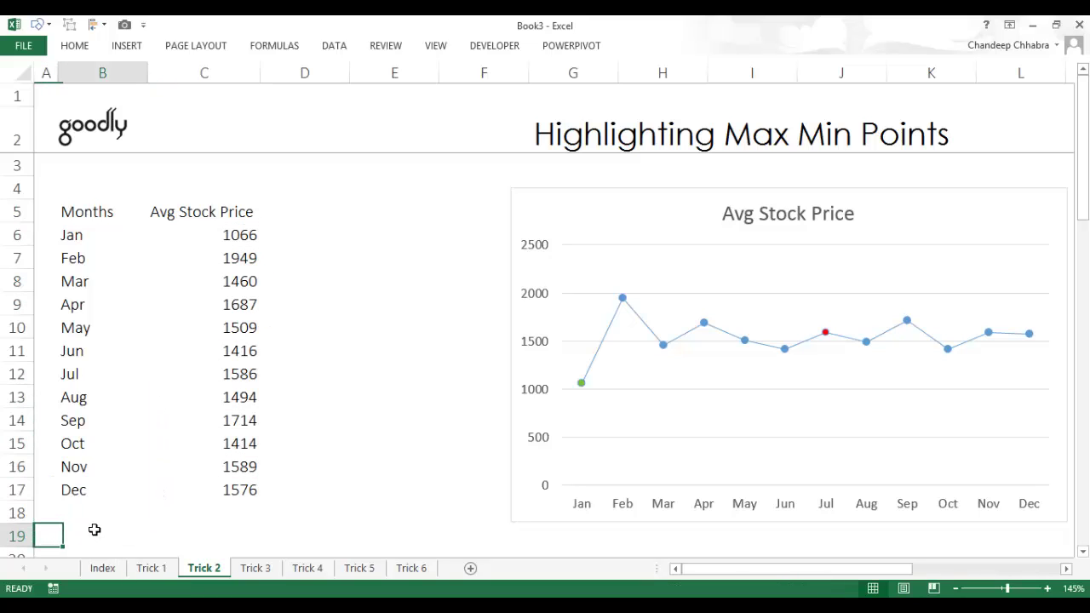
key(Up)
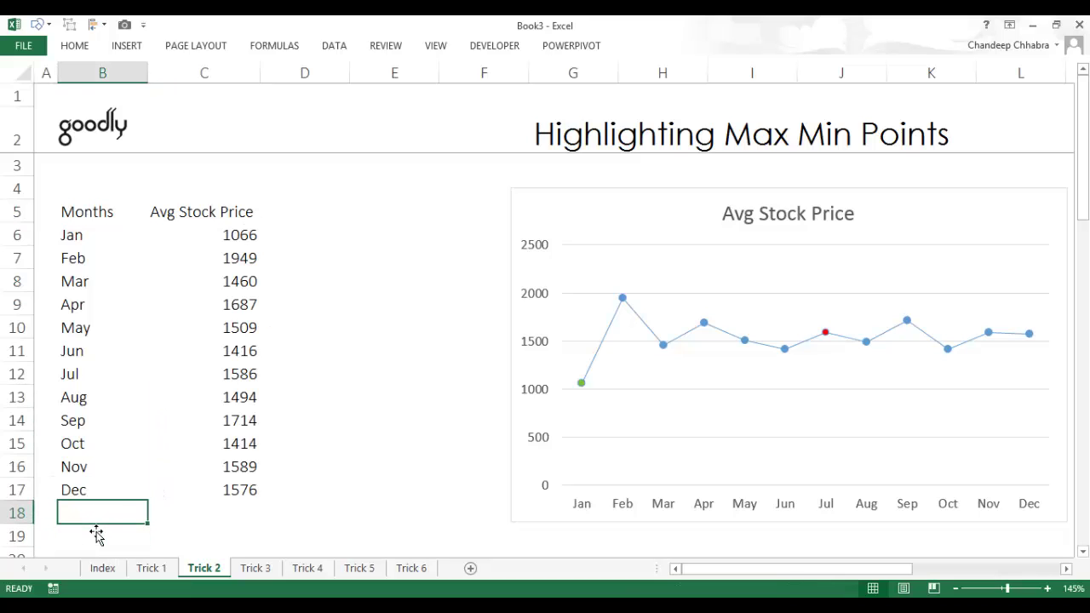
text(Max)
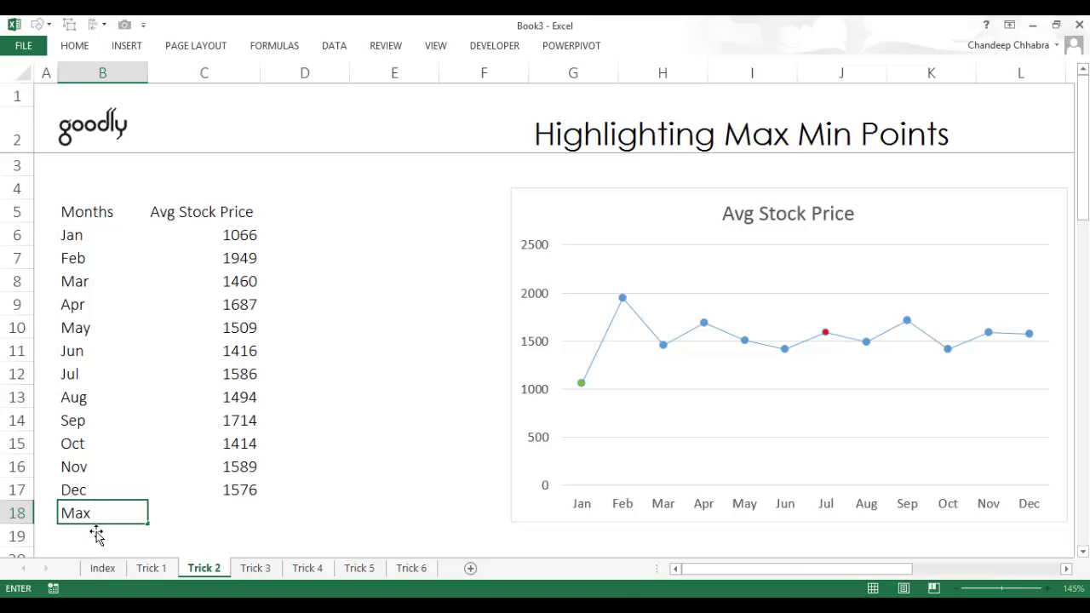
text( Point)
key(Return)
key(Up)
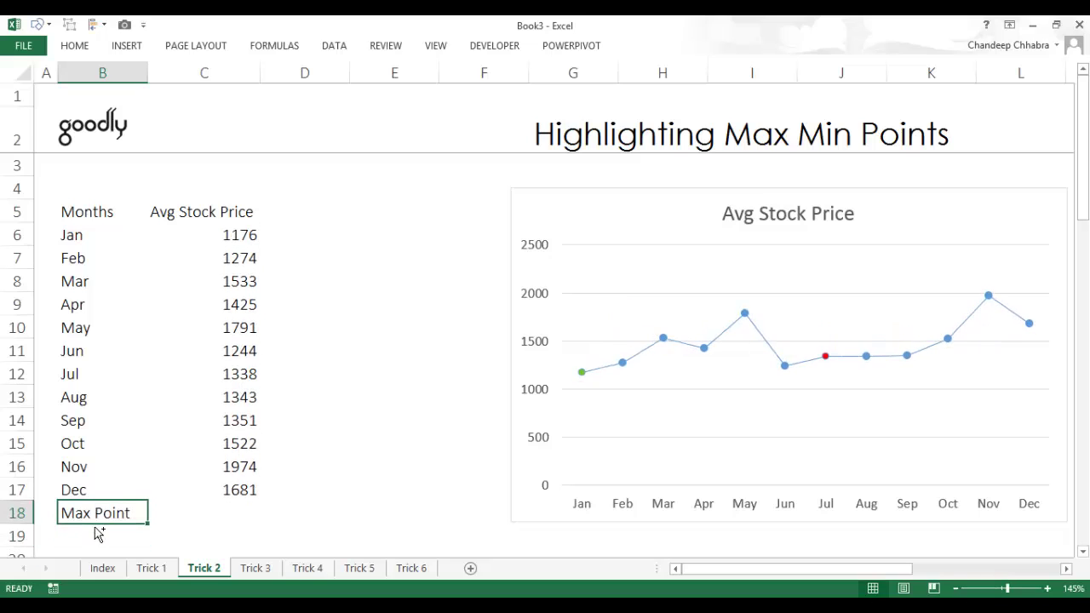
key(ctrl+b)
- Add the bold label "Min Point" in B19
key(Down)
text(Mi)
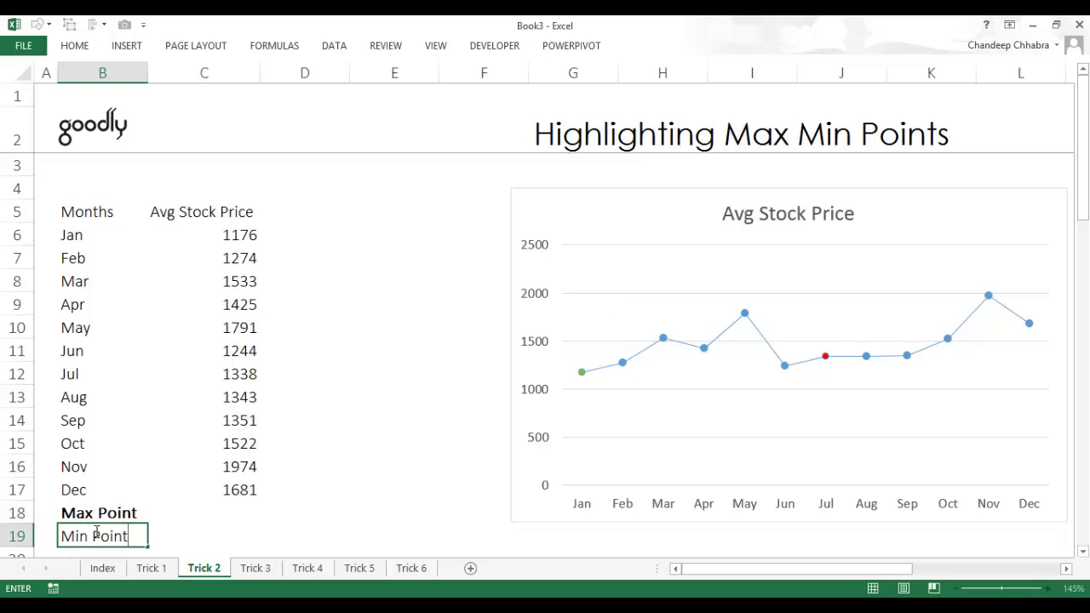
key(Return)
key(Up)
key(ctrl+b)
- Calculate the maximum of C6:C17 in C18 with the MAX function and make the result bold
key(Up)
key(Right)
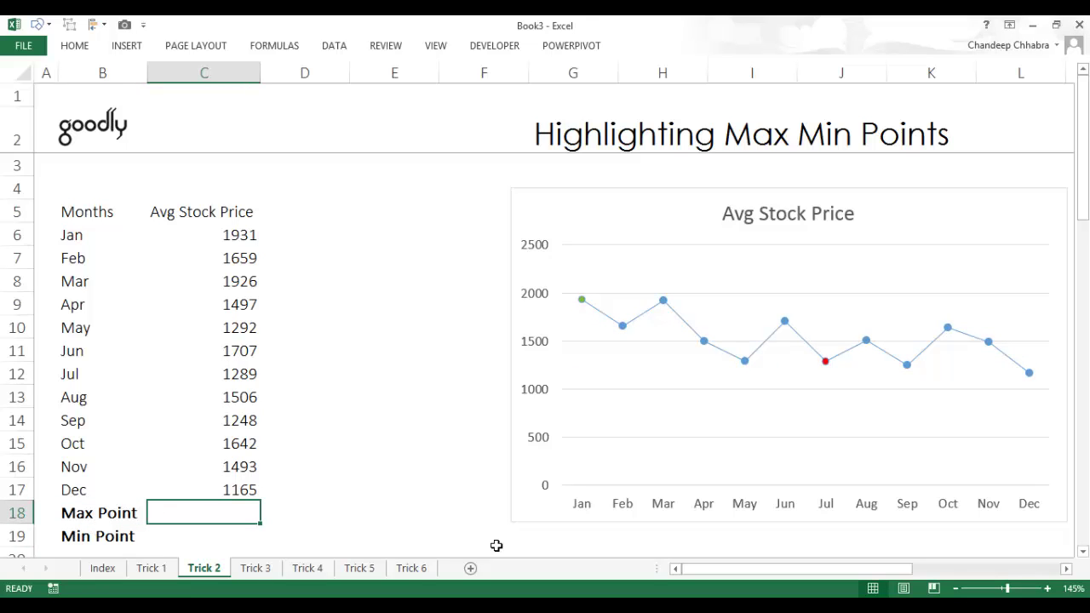
text(=max)
key(Tab)
key(Up)
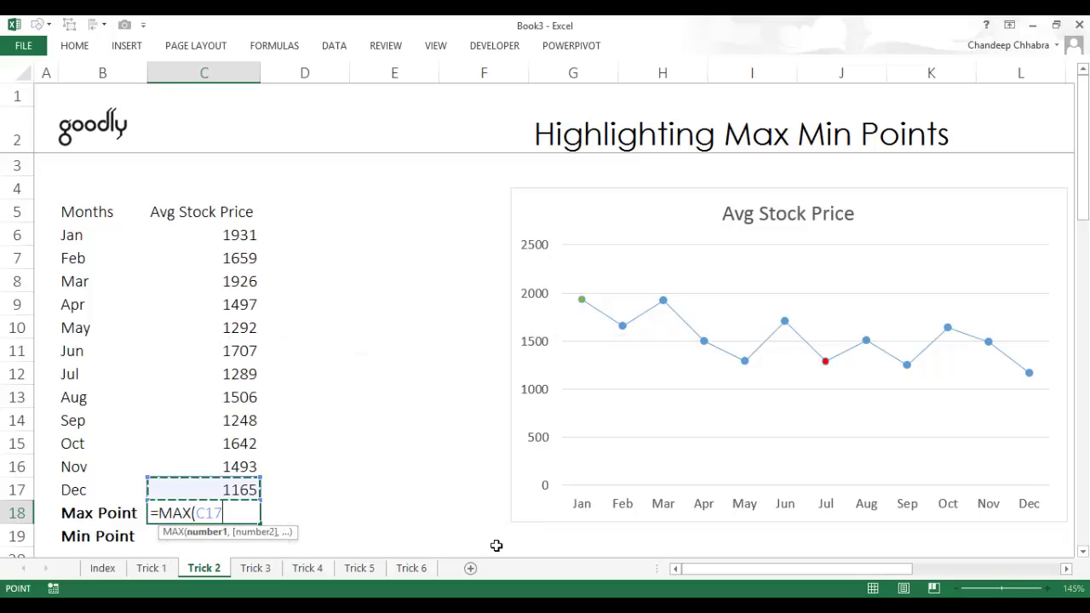
key(shift+Up)
key(shift+Up)
key(shift+Up)
key(shift+Up)
key(shift+Up)
key(shift+Up)
key(shift+Up)
key(shift+Up)
key(shift+Up)
key(shift+Up)
key(shift+Up)
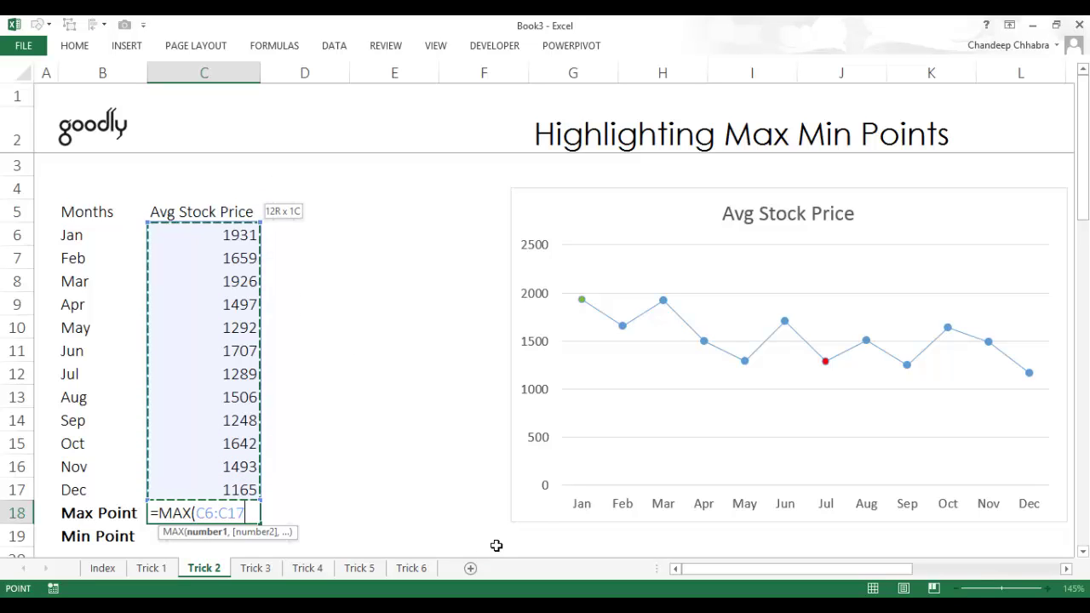
key(Return)
key(Up)
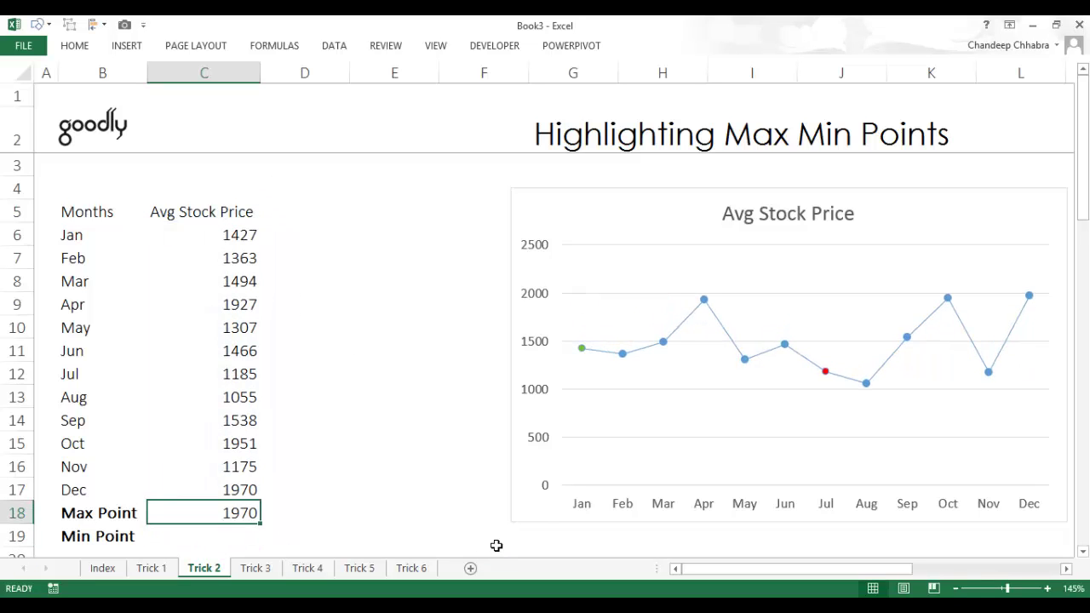
key(ctrl+b)
- Calculate the minimum of the monthly prices in C19 with =MIN(C6:C17)
key(Down)
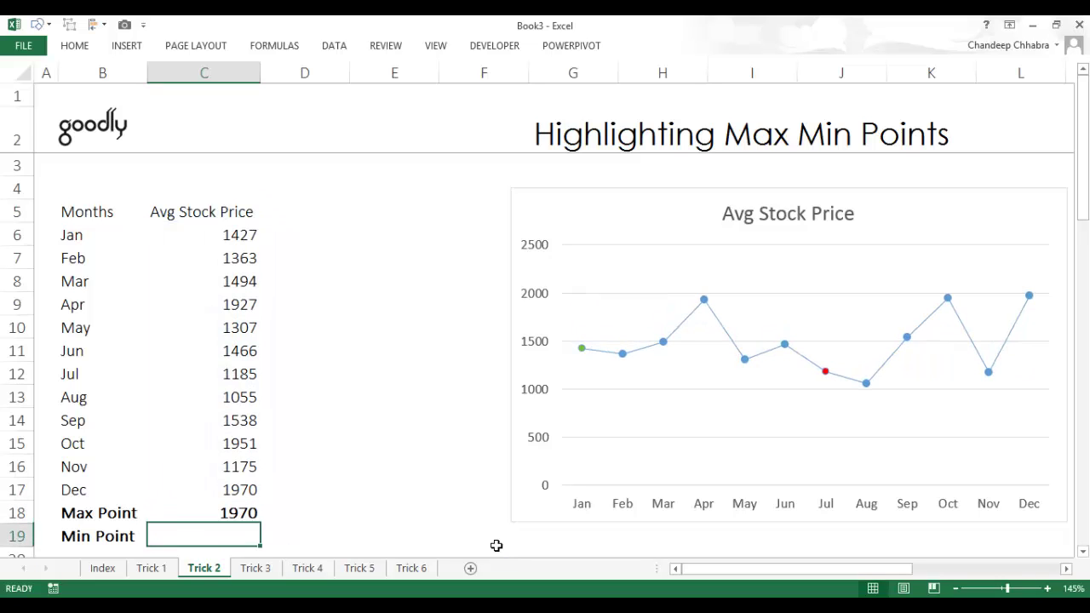
text(=min)
key(Tab)
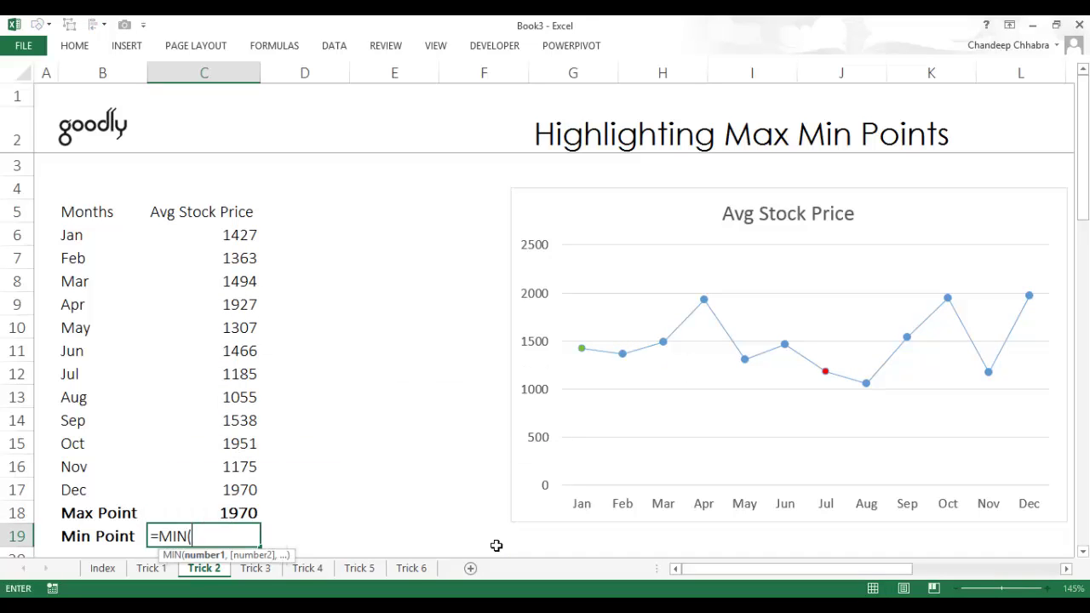
key(Up)
key(Up)
key(ctrl+shift+Up)
key(shift+Down)
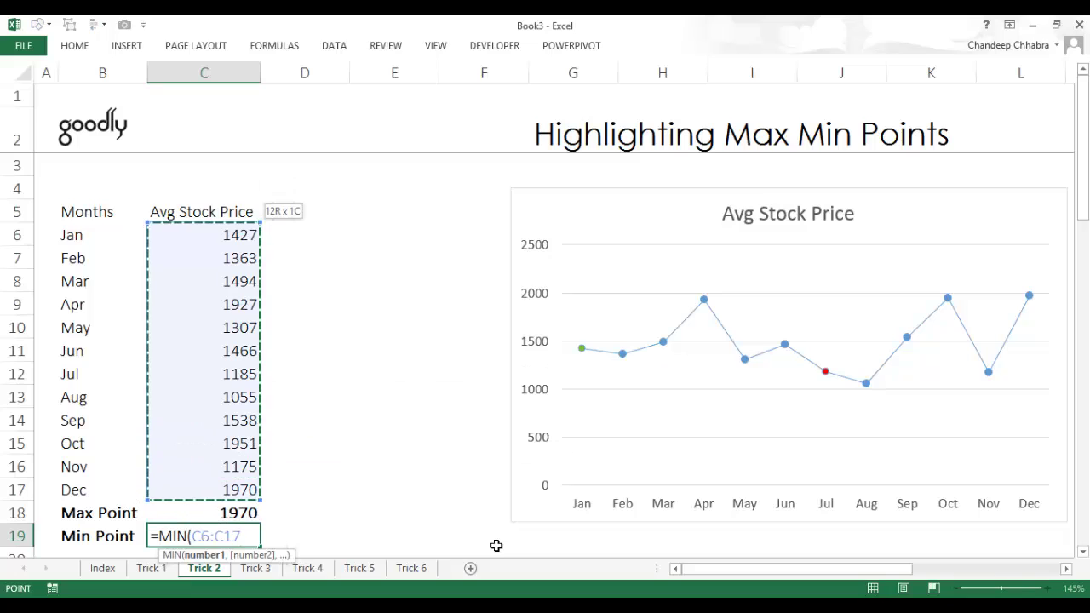
text())
key(ctrl+Return)
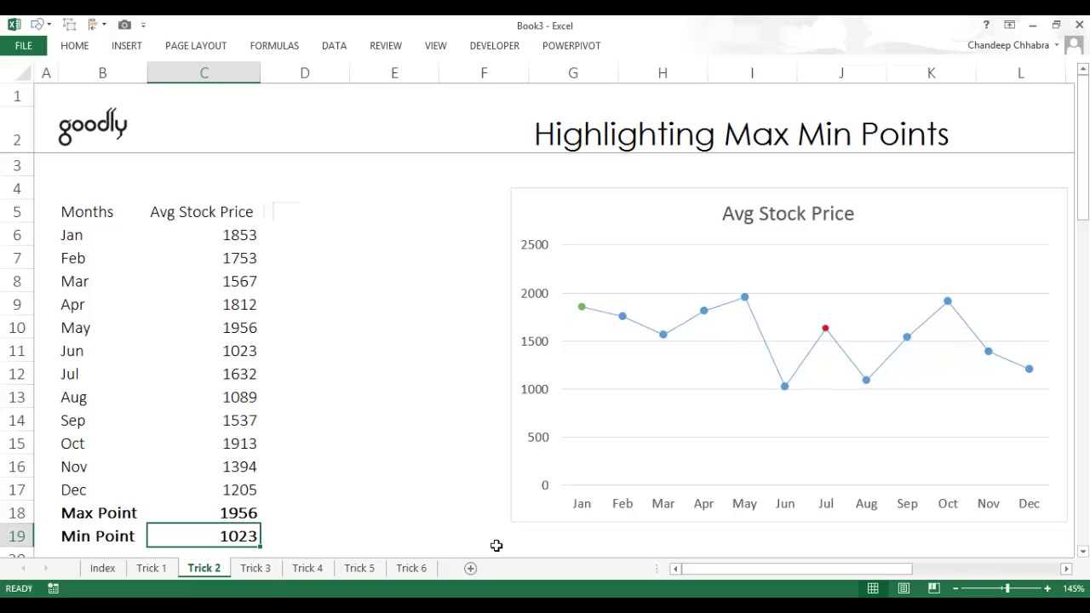
- Review the price range C6:C17, the Max Point cell and the formula in the Min Point cell
key(Up)
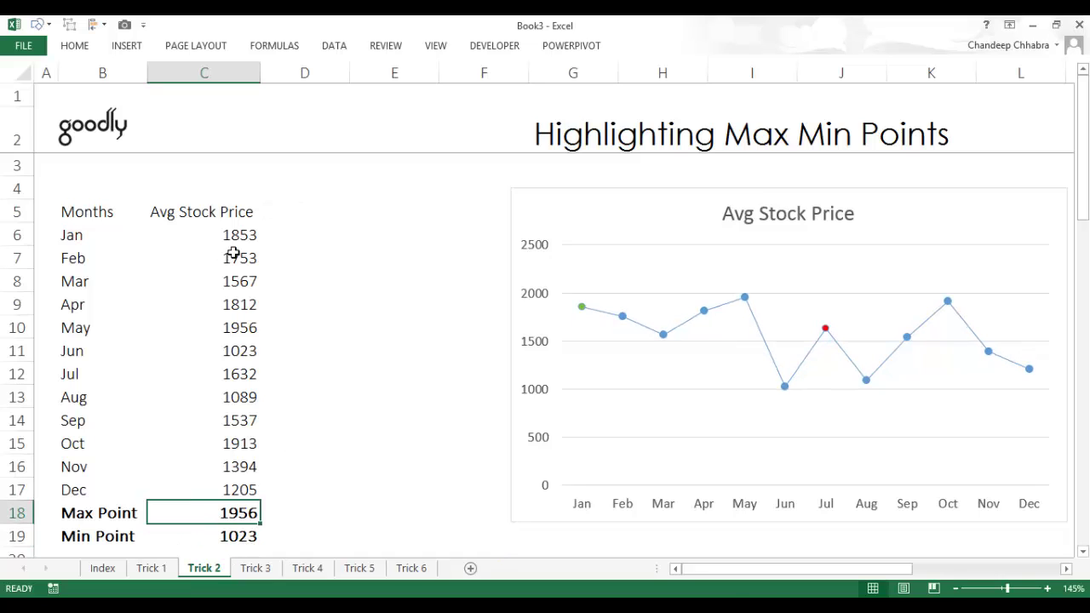
drag(235, 240, 246, 511)
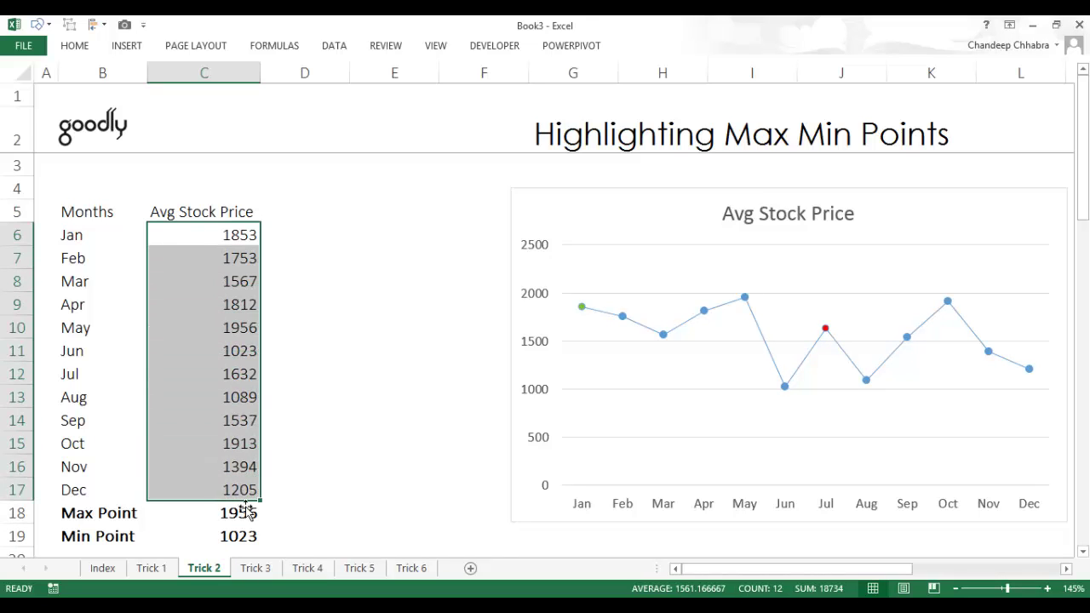
click(245, 514)
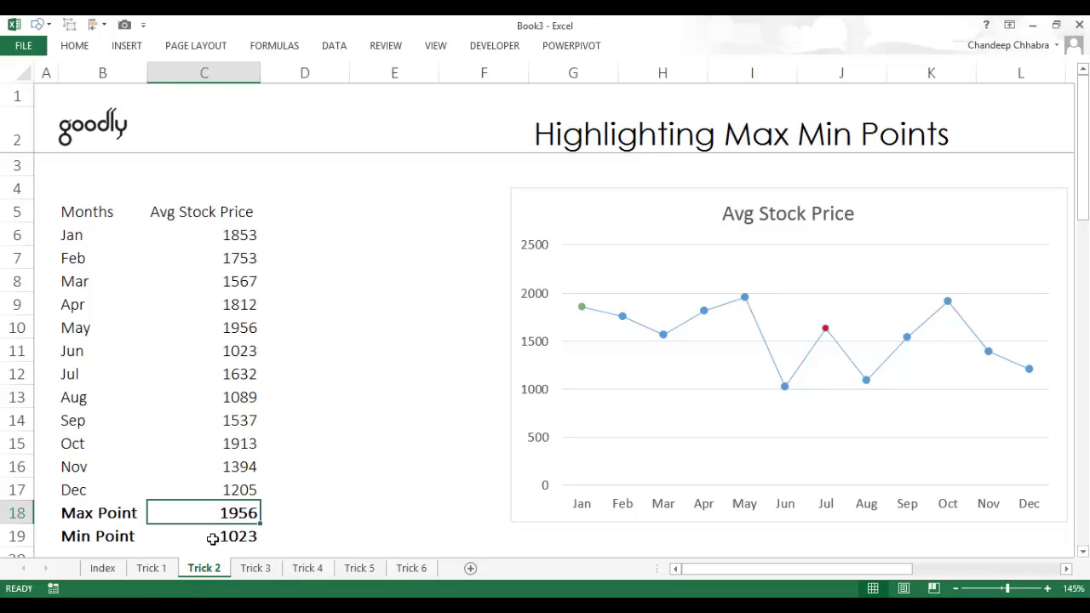
double_click(214, 536)
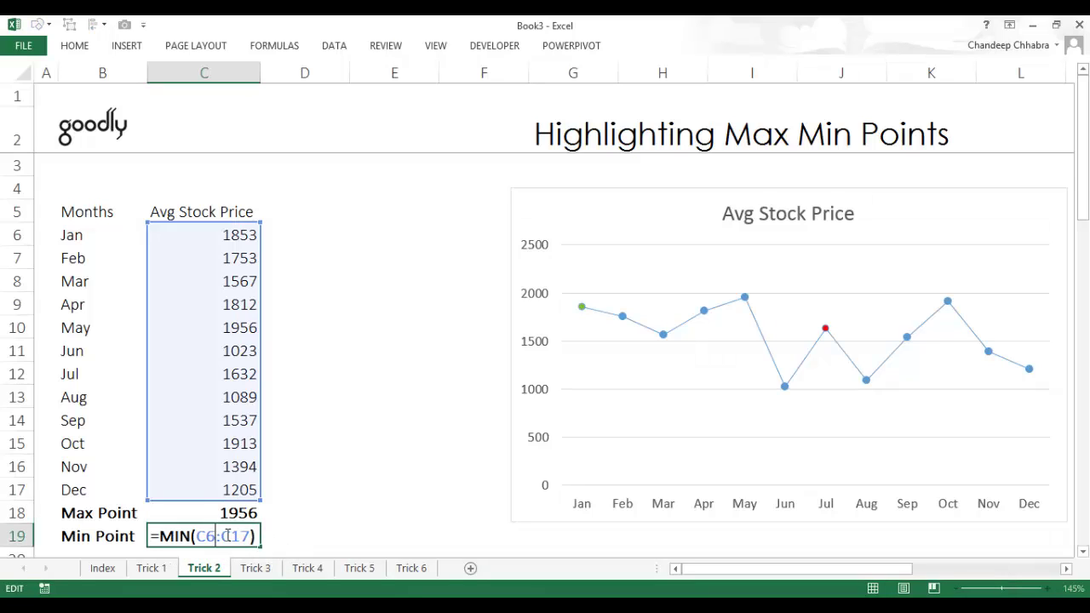
key(Escape)
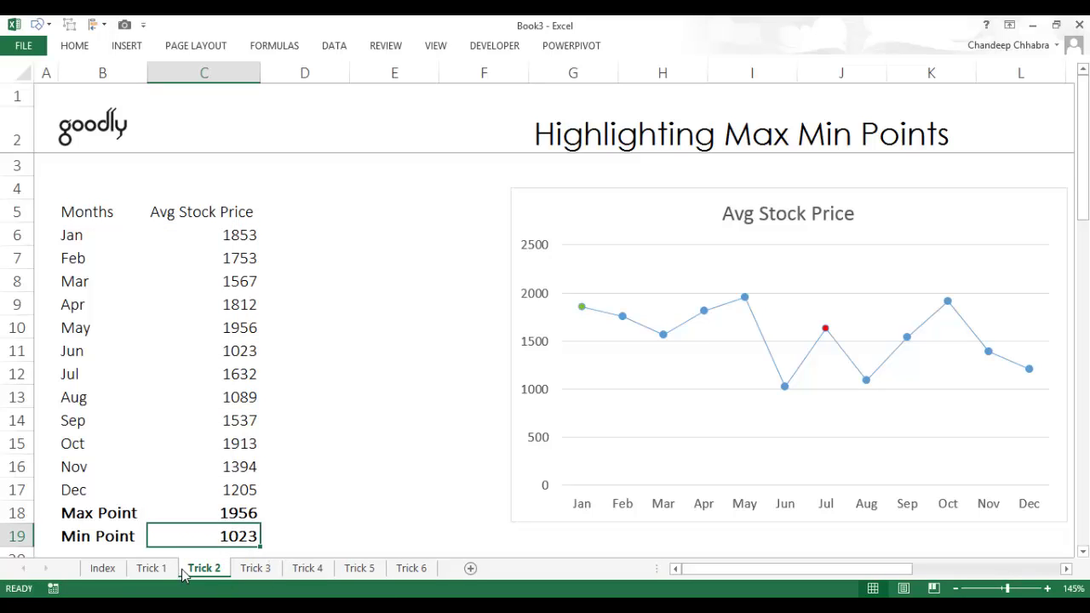
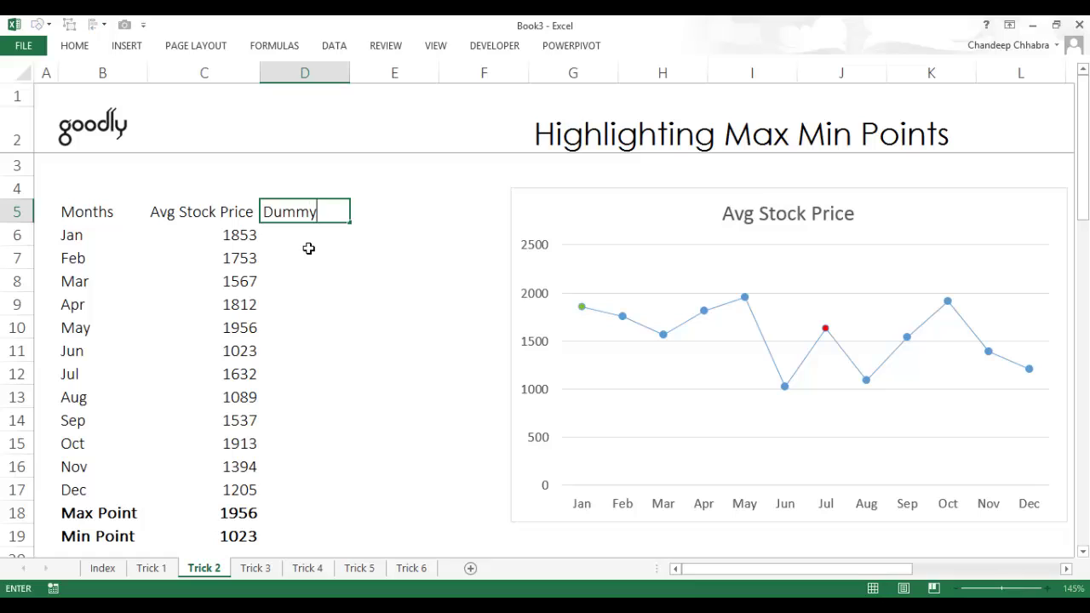
- Complete the D5 header as "Dummy Max" and write =IF(C6=C18,C6,0) in D6 for January
text(Max)
key(Return)
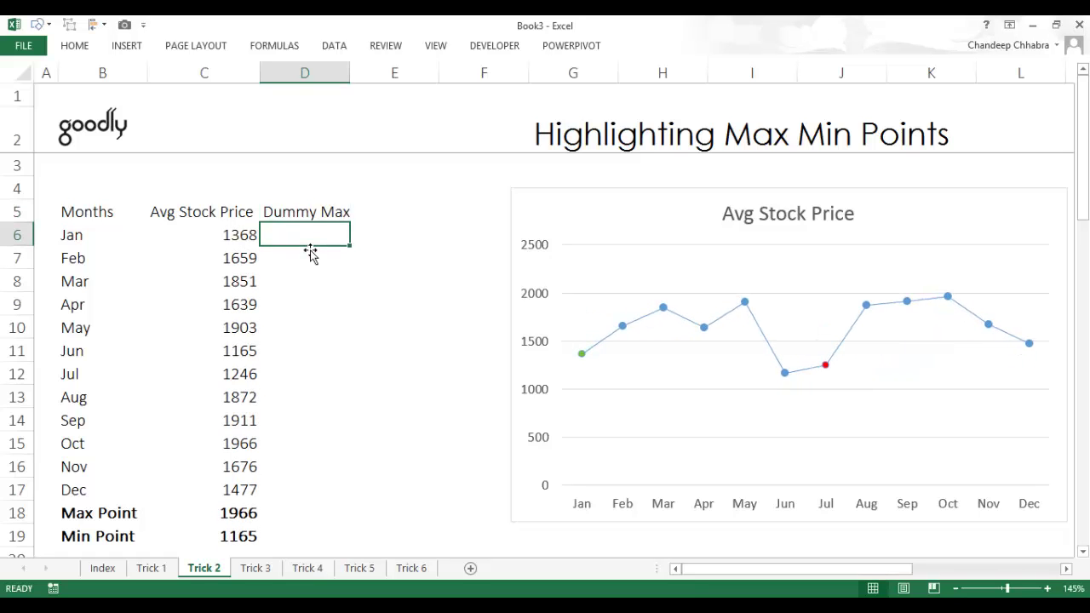
text(=IF()
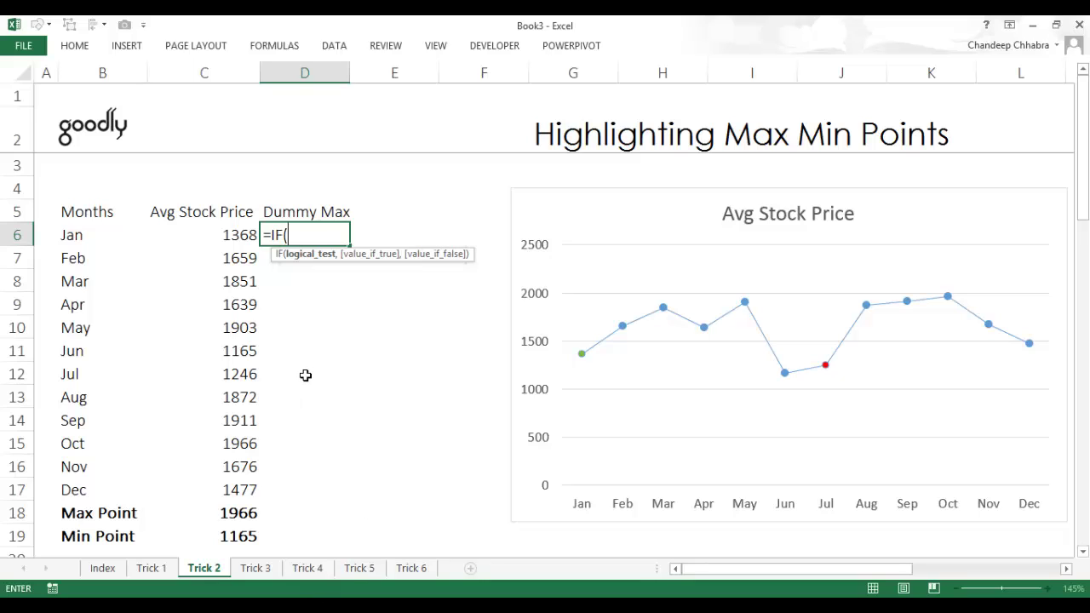
click(254, 235)
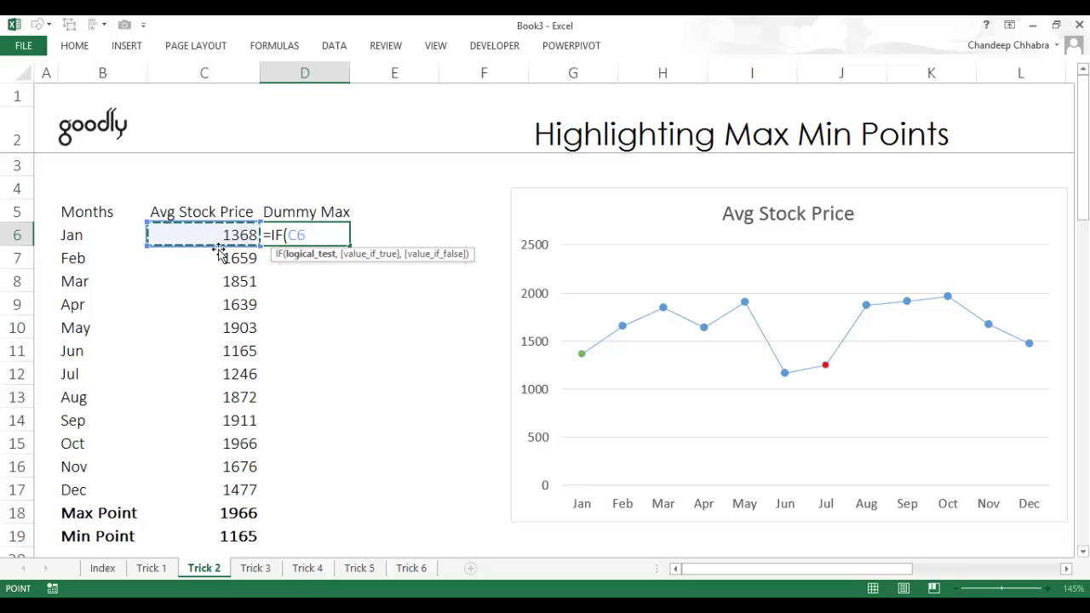
text(=)
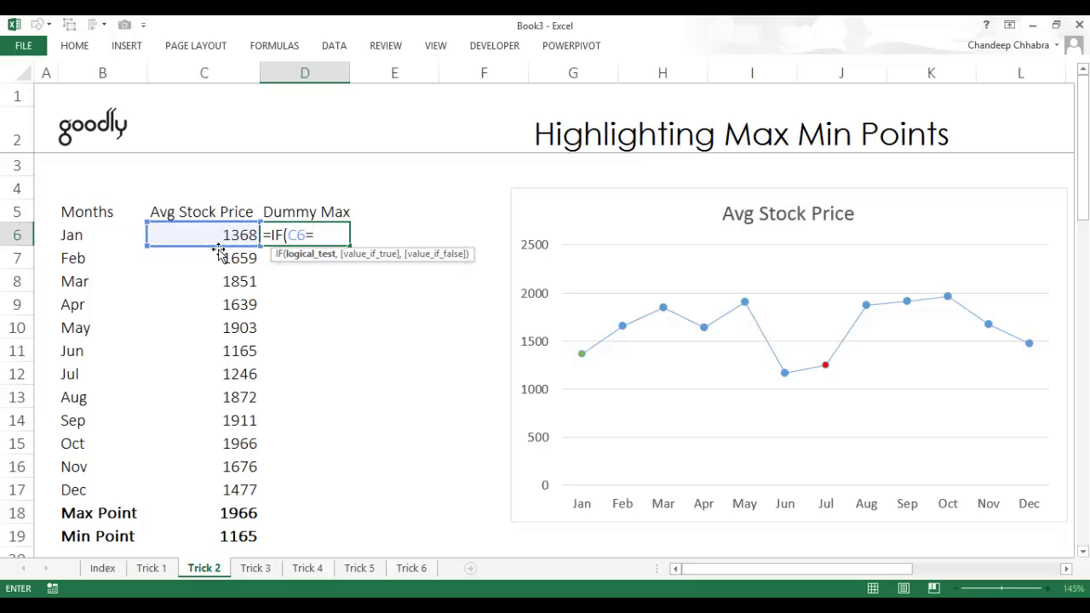
click(238, 517)
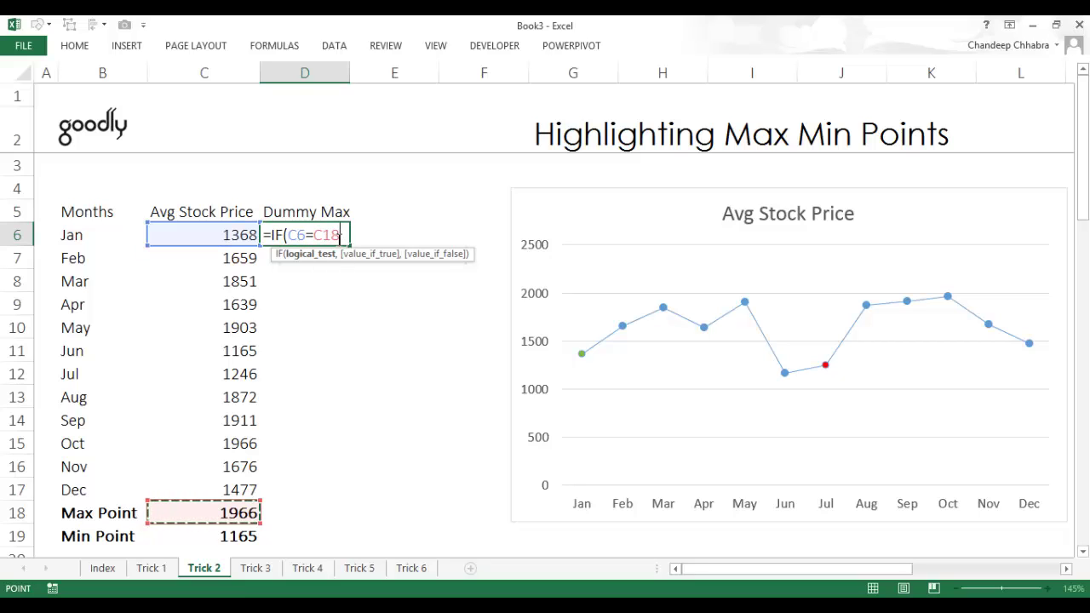
text(,)
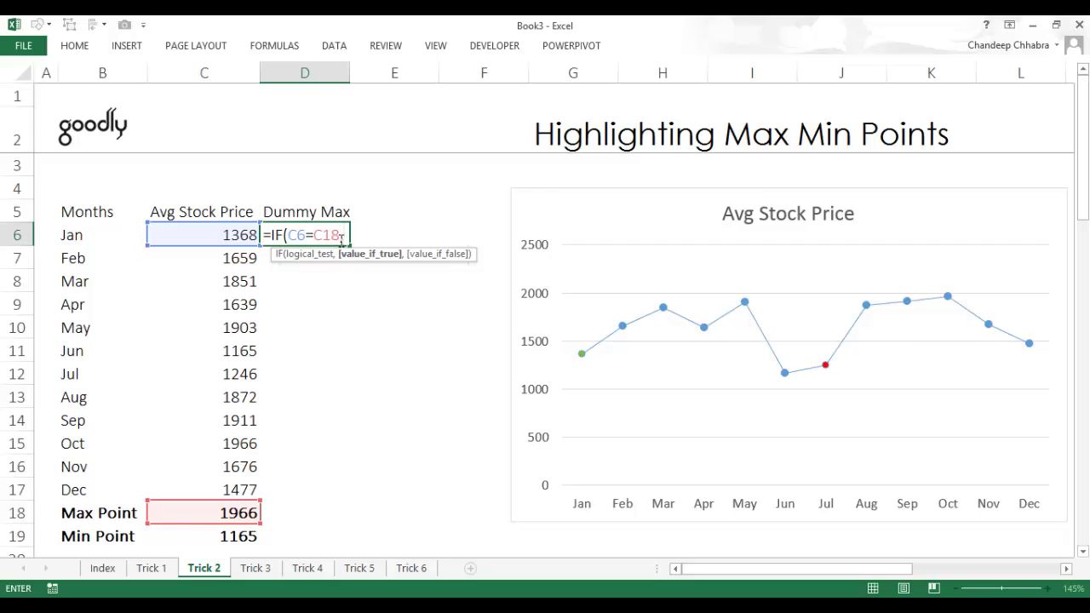
click(220, 239)
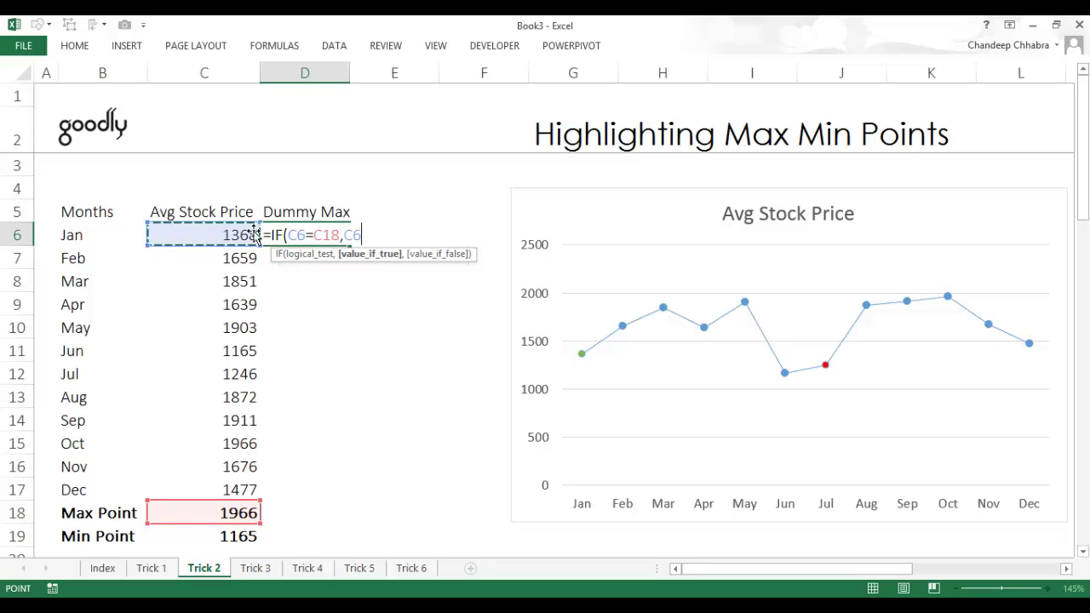
text(,)
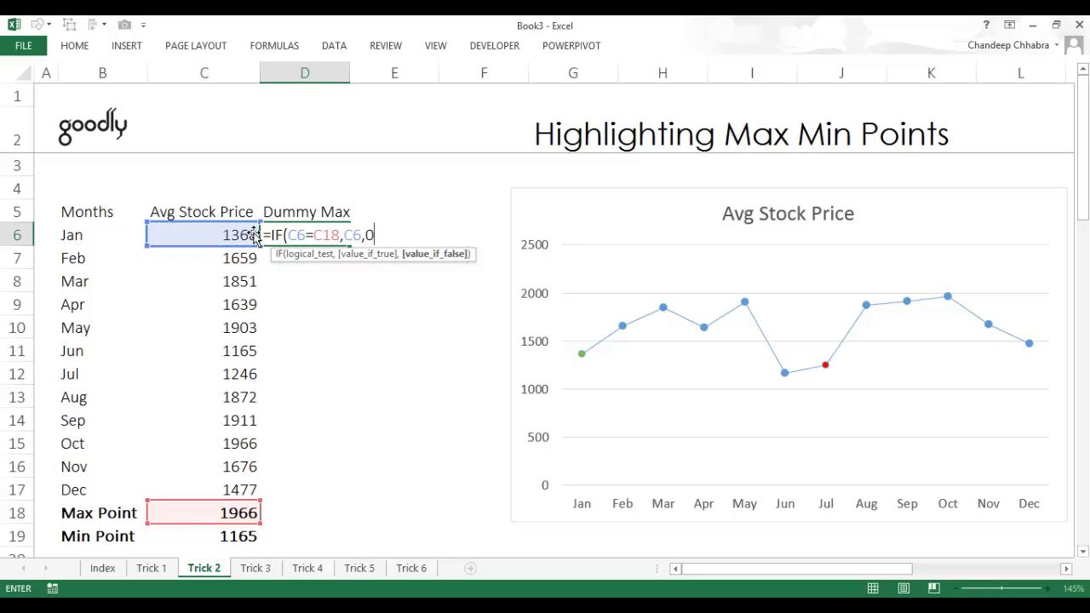
text(0))
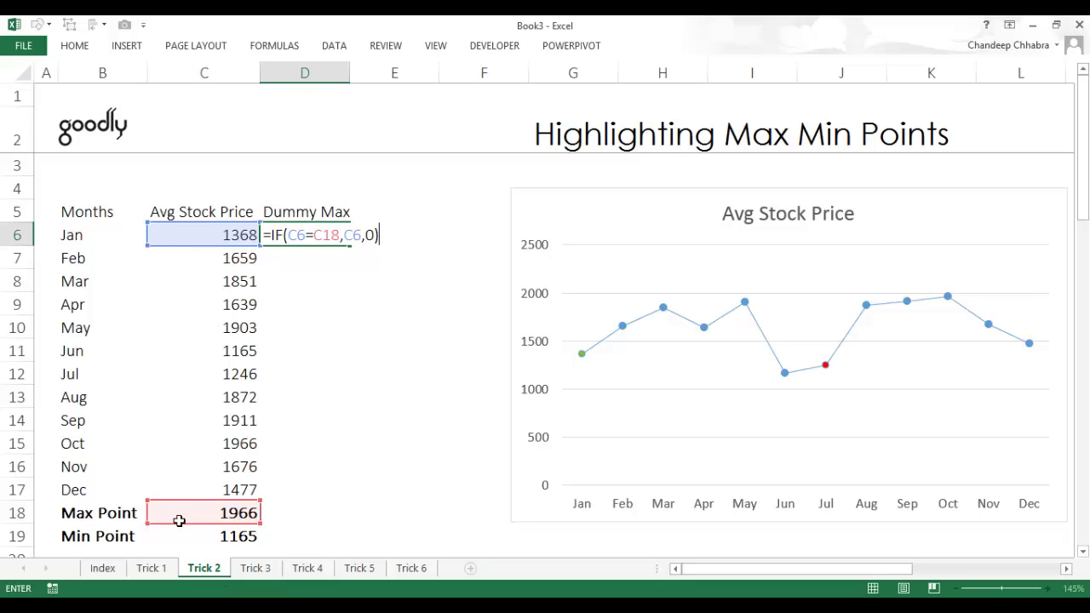
- Make the Max Point reference in the D6 formula absolute, giving =IF(C6=$C$18,C6,0), and enter it
click(324, 235)
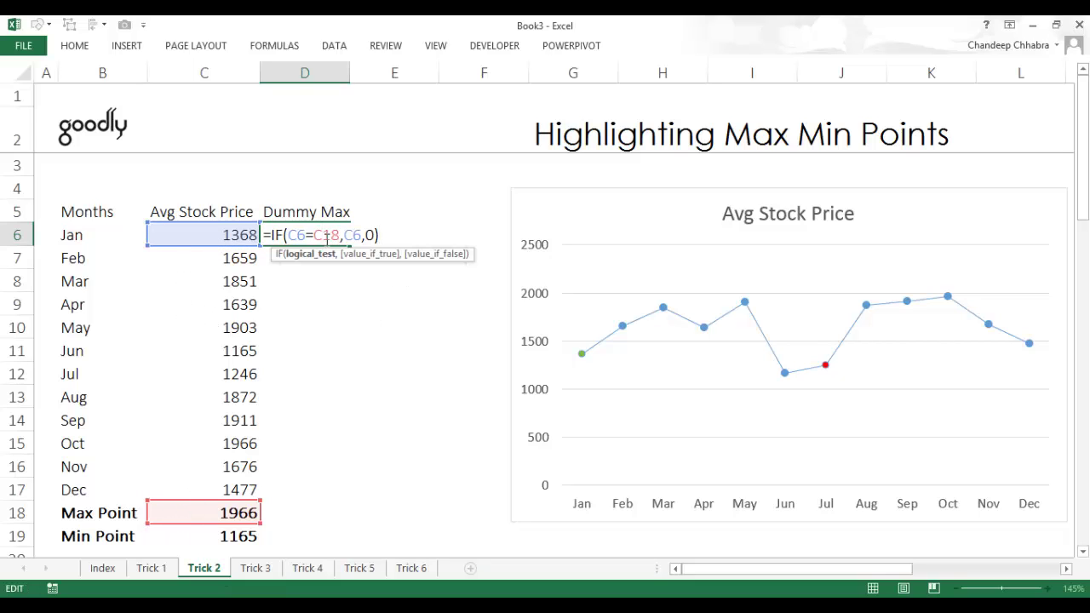
key(F4)
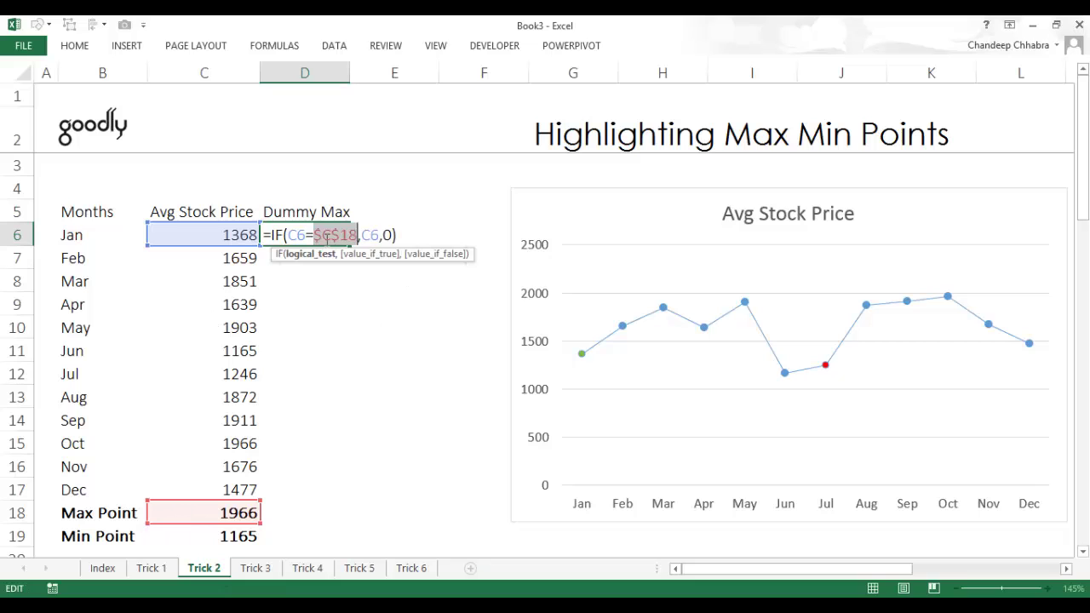
click(402, 241)
key(Return)
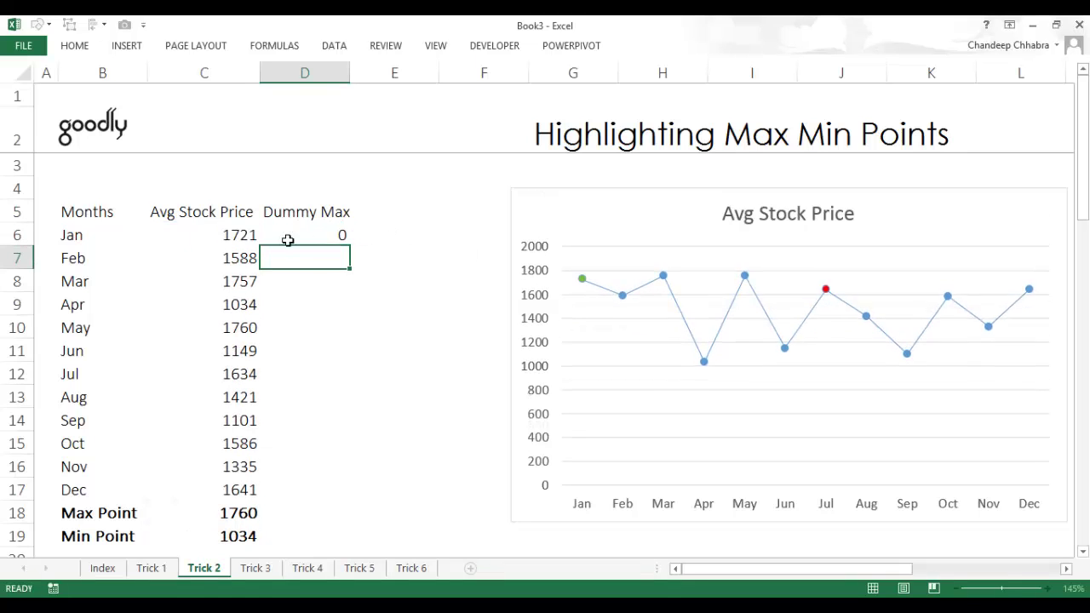
- Examine the logical test C6=$C$18 in January's Dummy Max formula, leaving the formula as it is
click(247, 236)
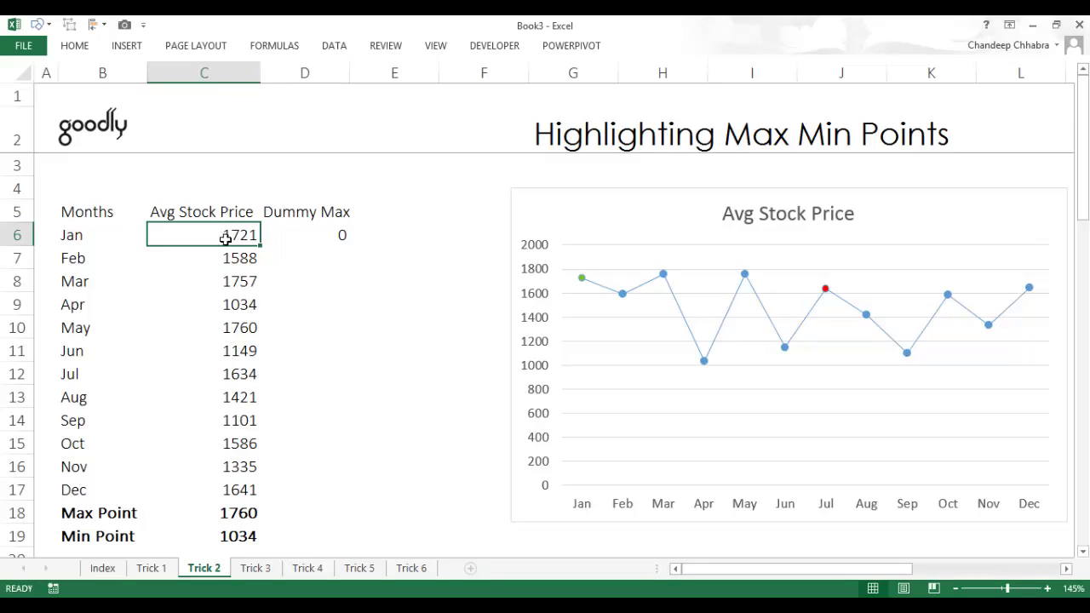
click(332, 235)
double_click(331, 238)
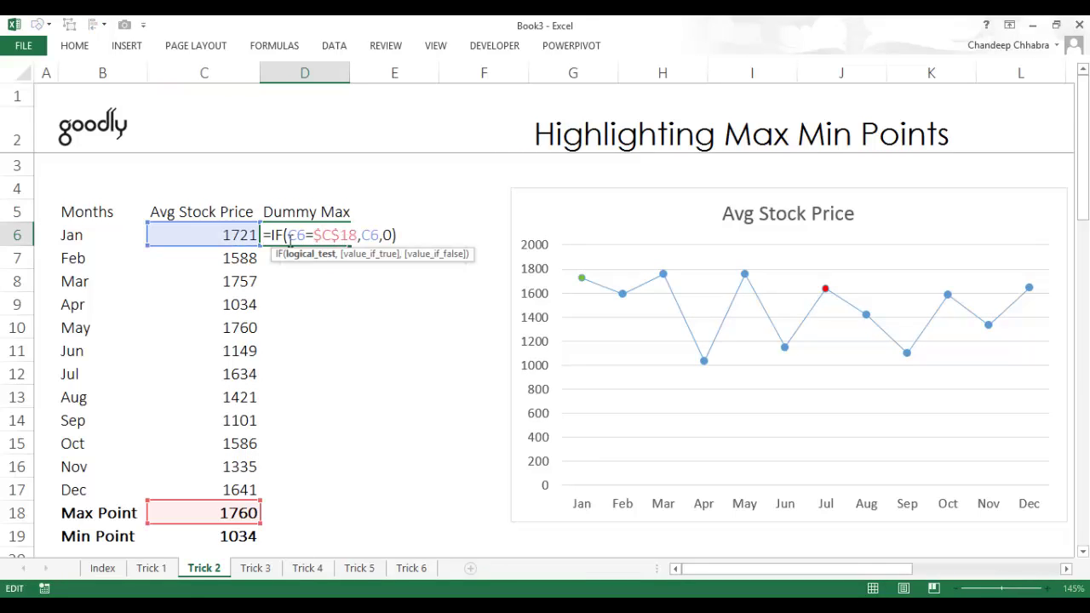
drag(289, 239, 363, 242)
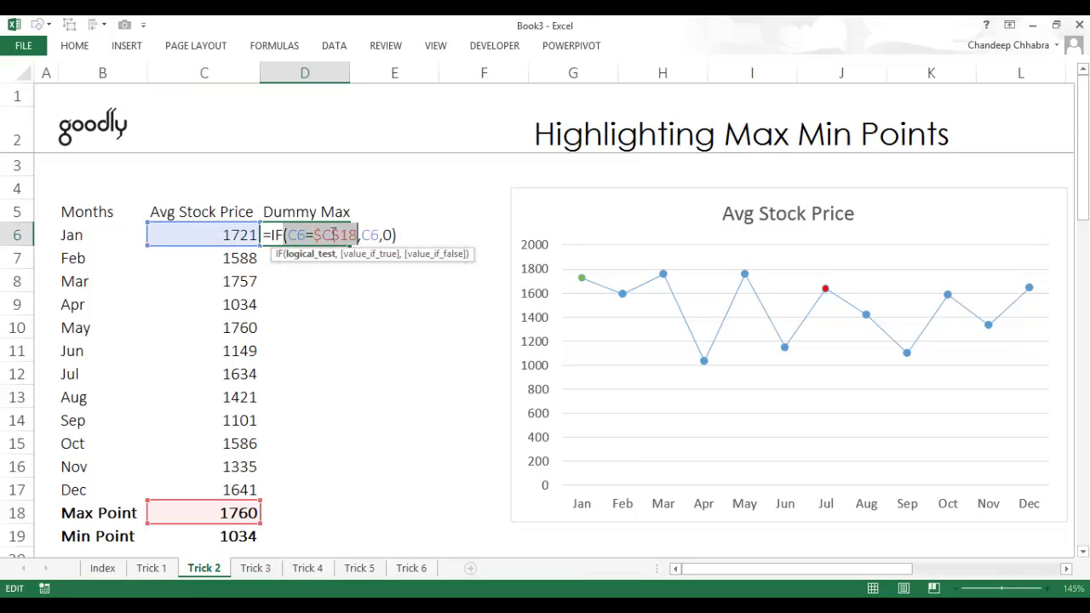
double_click(391, 236)
drag(291, 237, 355, 240)
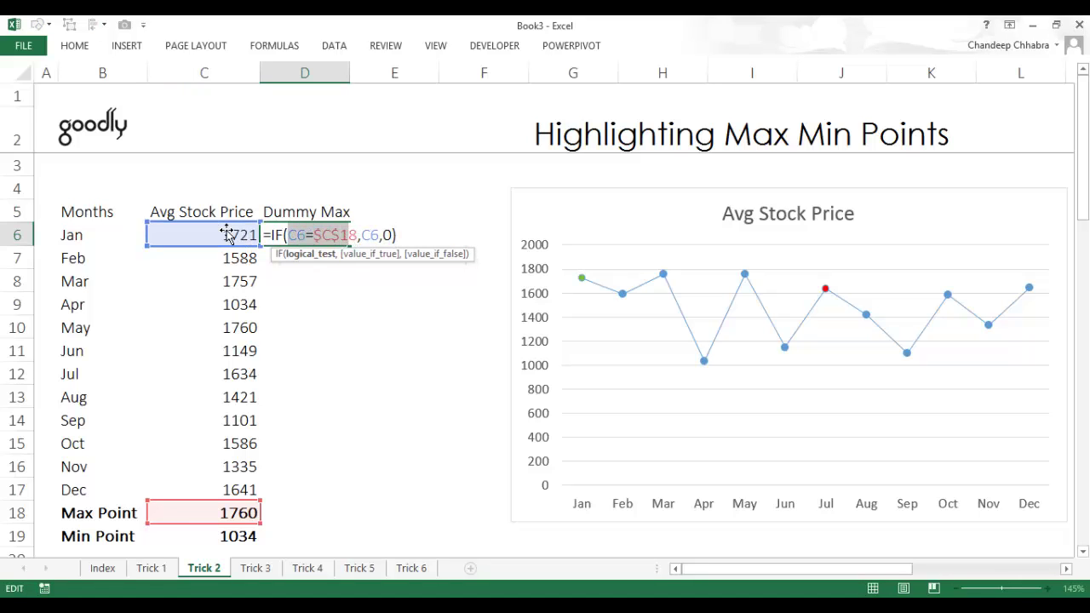
key(Escape)
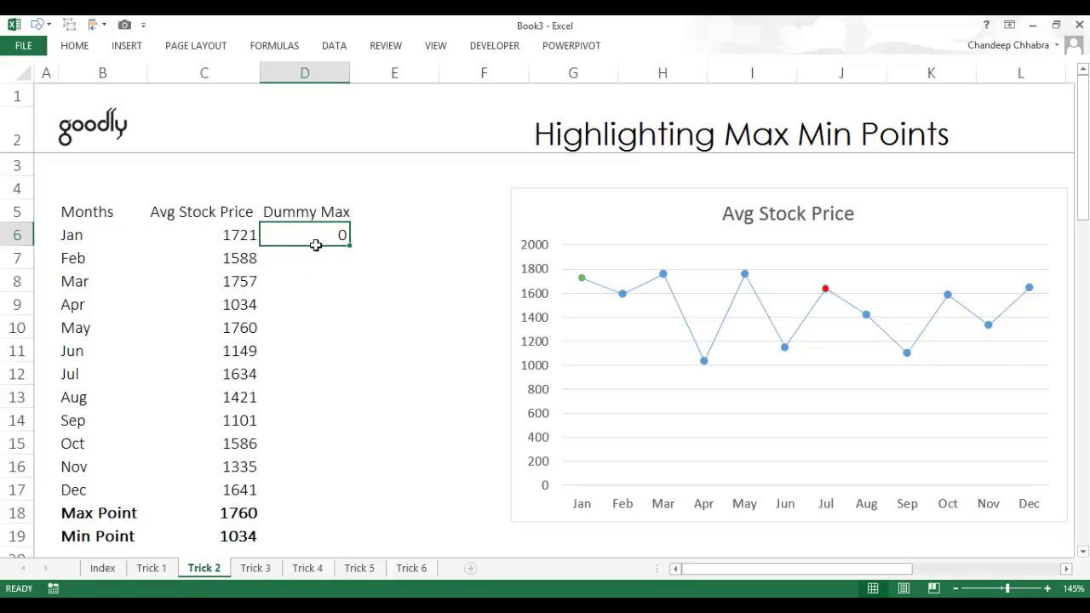
- Fill the Dummy Max formula down through D17 and recalculate the sheet to test it with new prices
drag(357, 257, 333, 518)
click(338, 350)
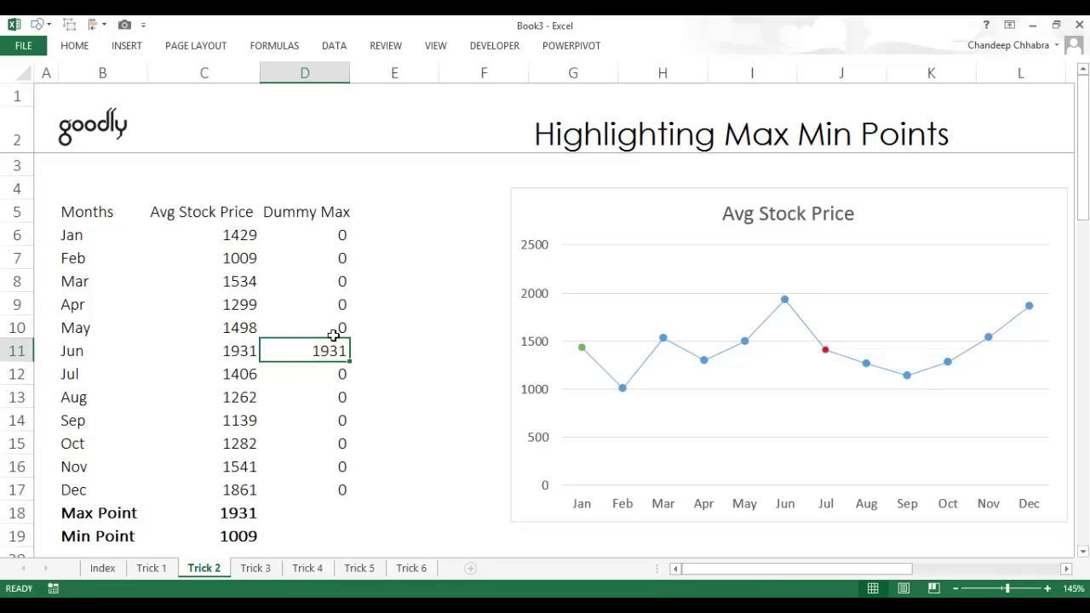
key(F9)
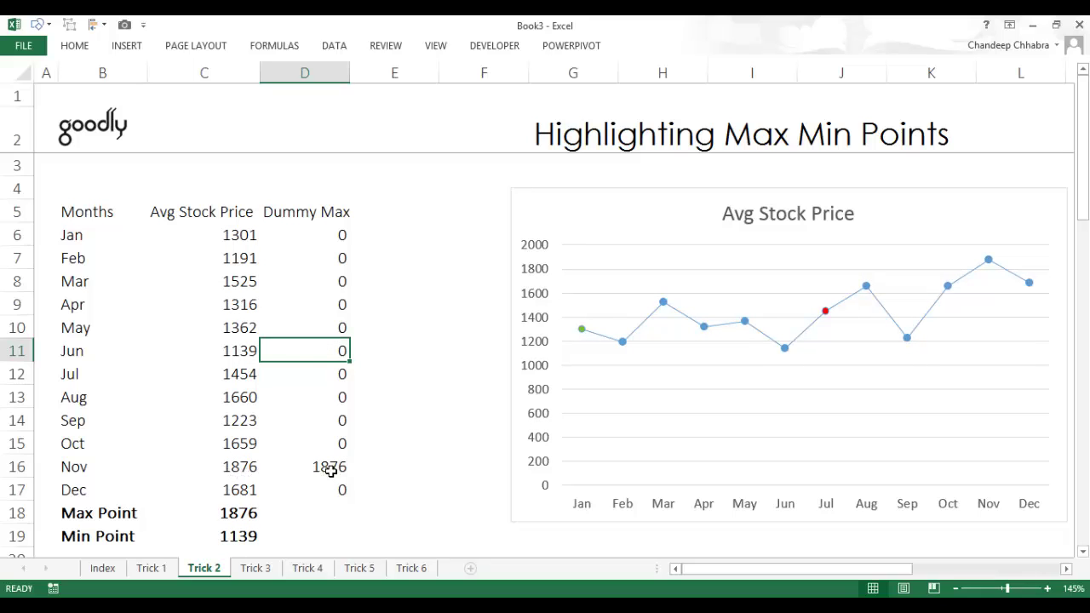
- Add the header "Dummy Min" in E5, next to the Dummy Max column
click(322, 208)
click(394, 213)
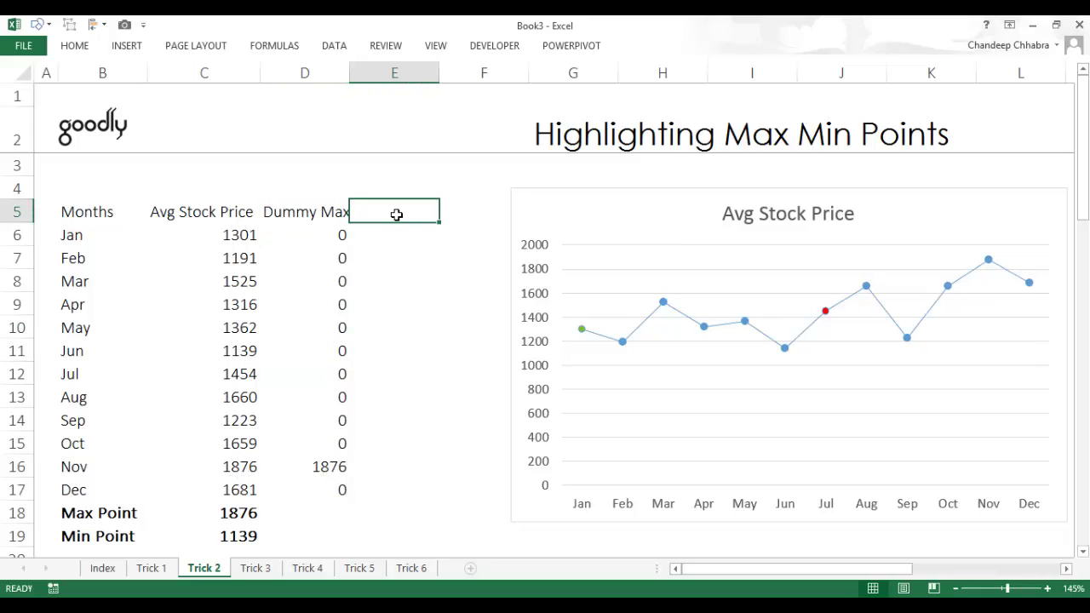
text(Dum)
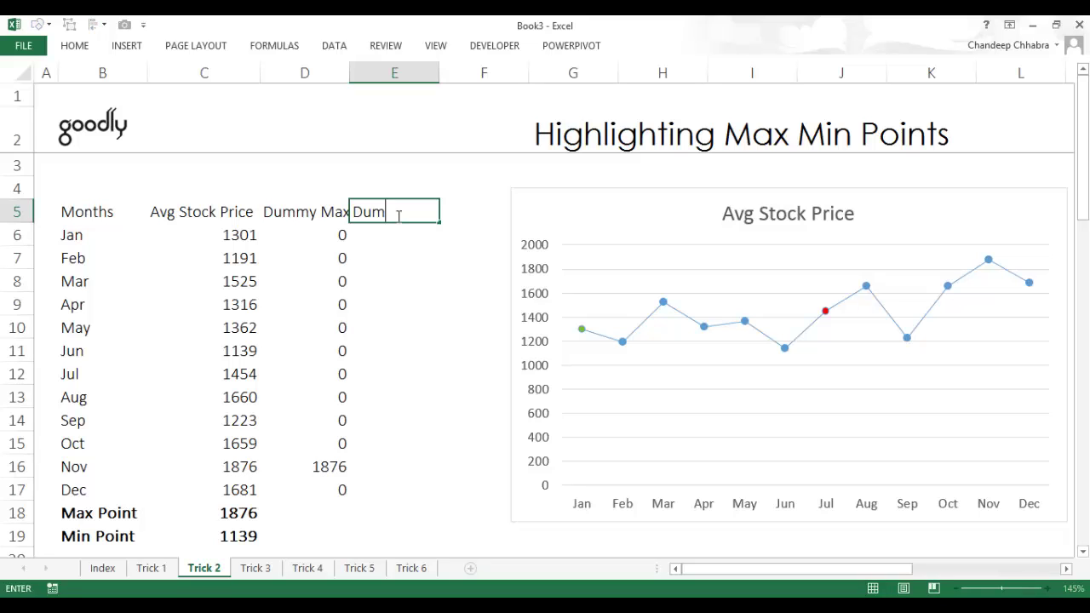
text(my Min)
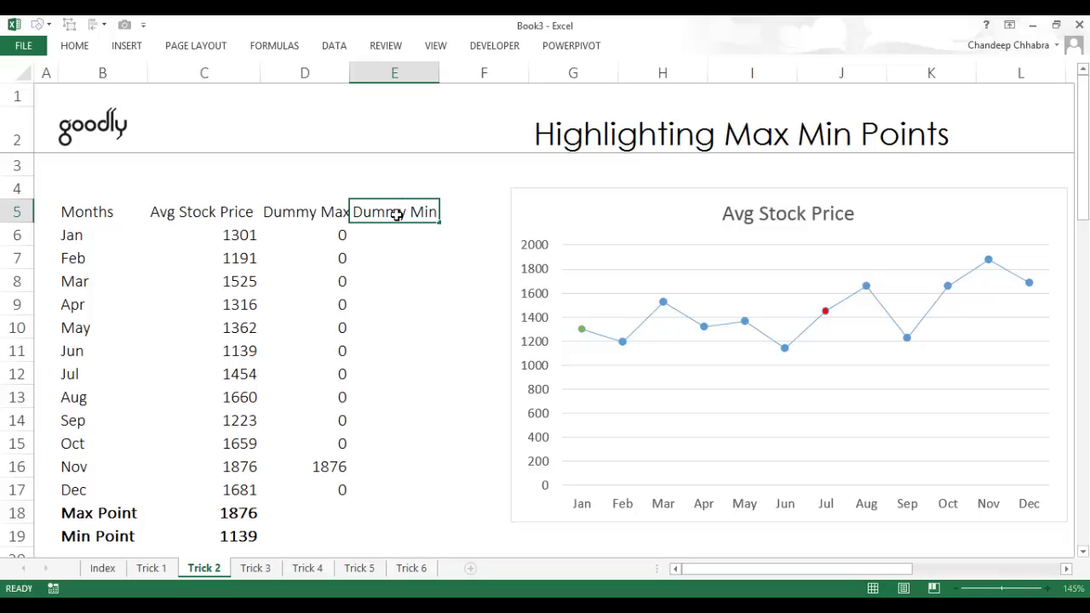
key(Return)
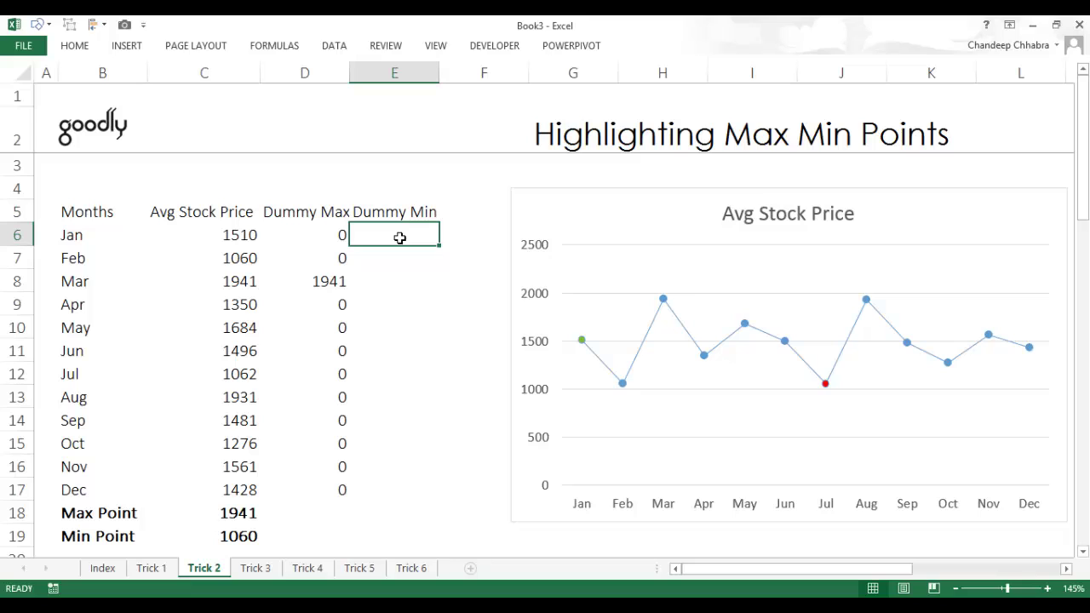
- Write the formula =IF(C6=C19,C6,0) in E6 to compare January's price with the Min Point
text(=IF()
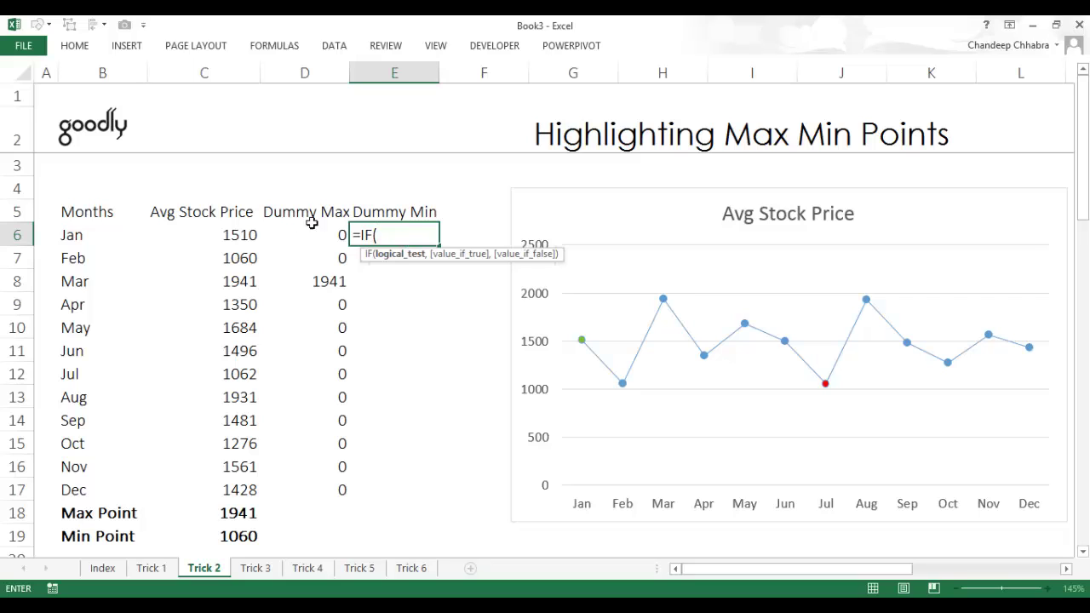
click(235, 237)
text(=)
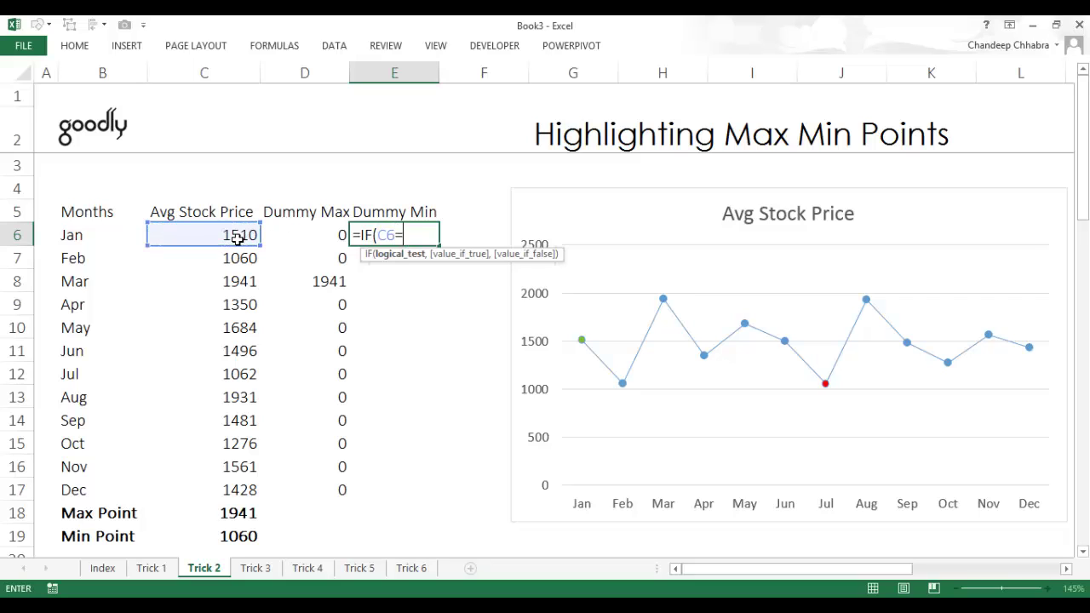
click(225, 543)
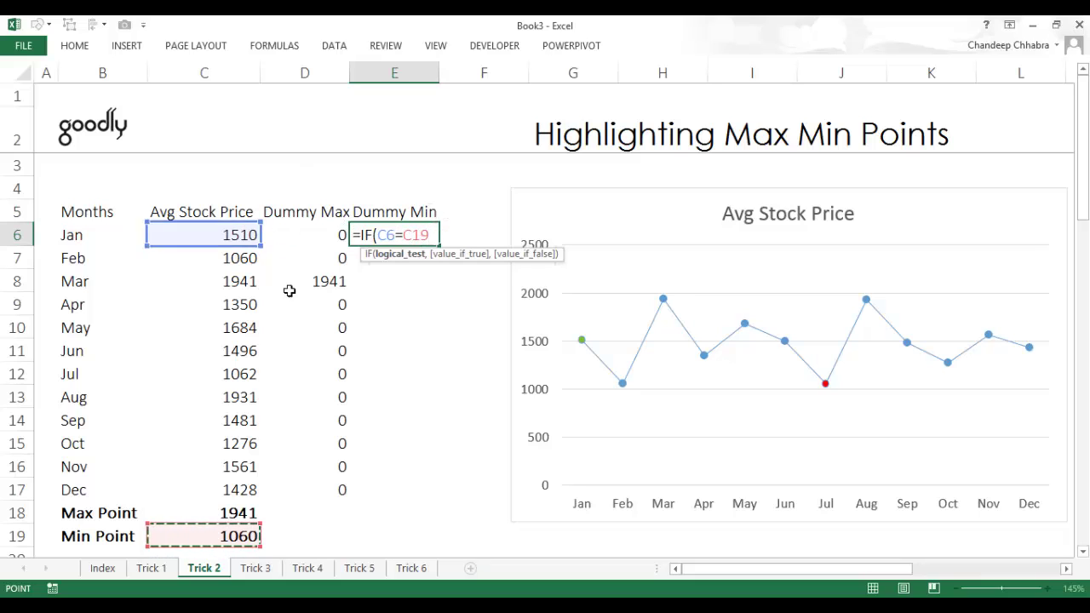
text(,)
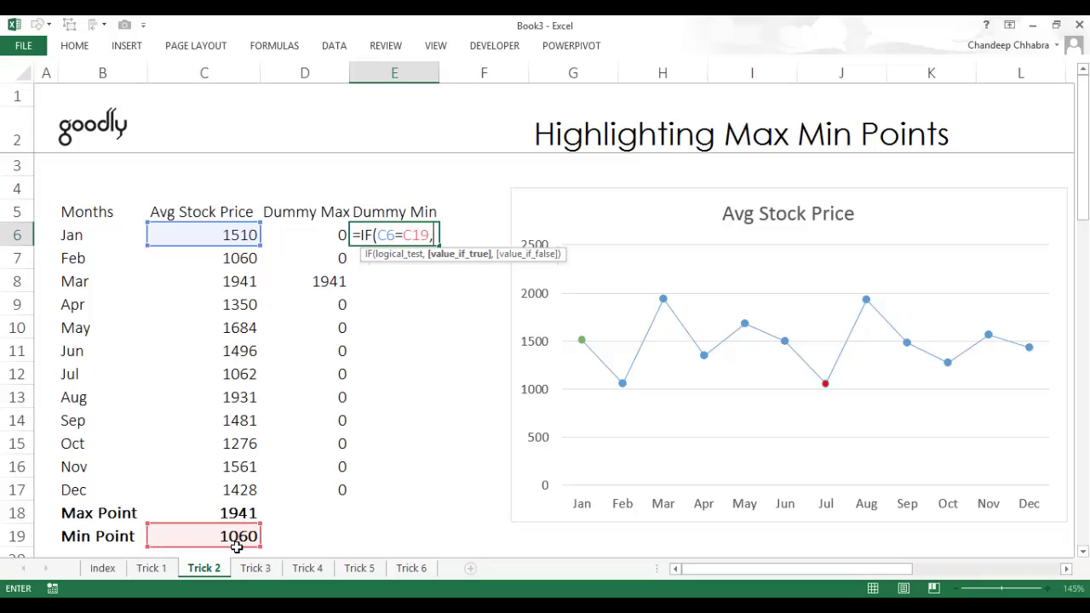
click(222, 236)
text(,0)
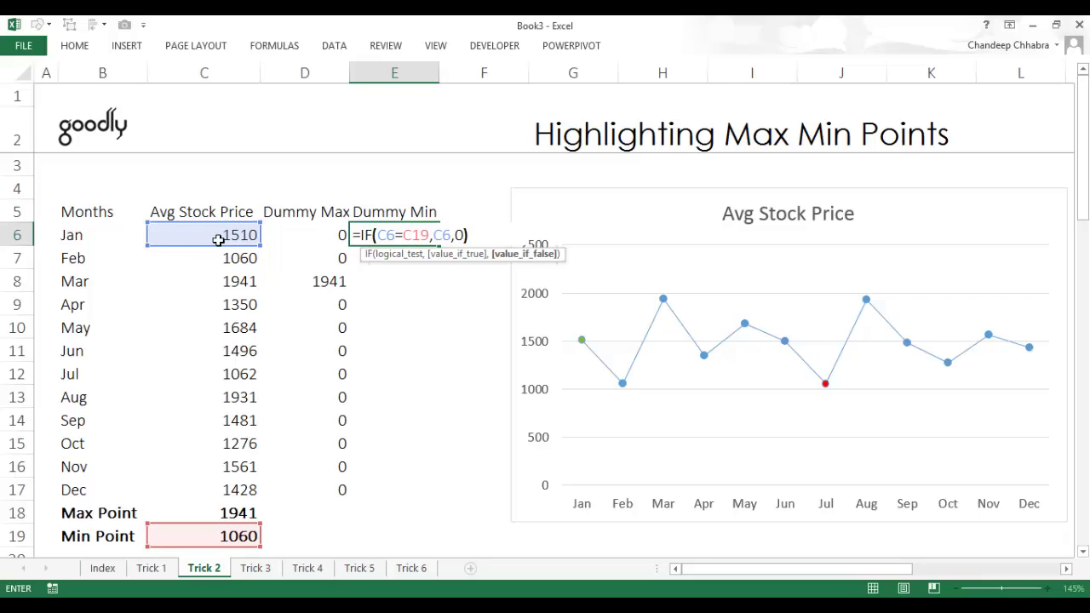
- Make the C19 reference in the E6 formula absolute as $C$19 and enter the formula
click(428, 235)
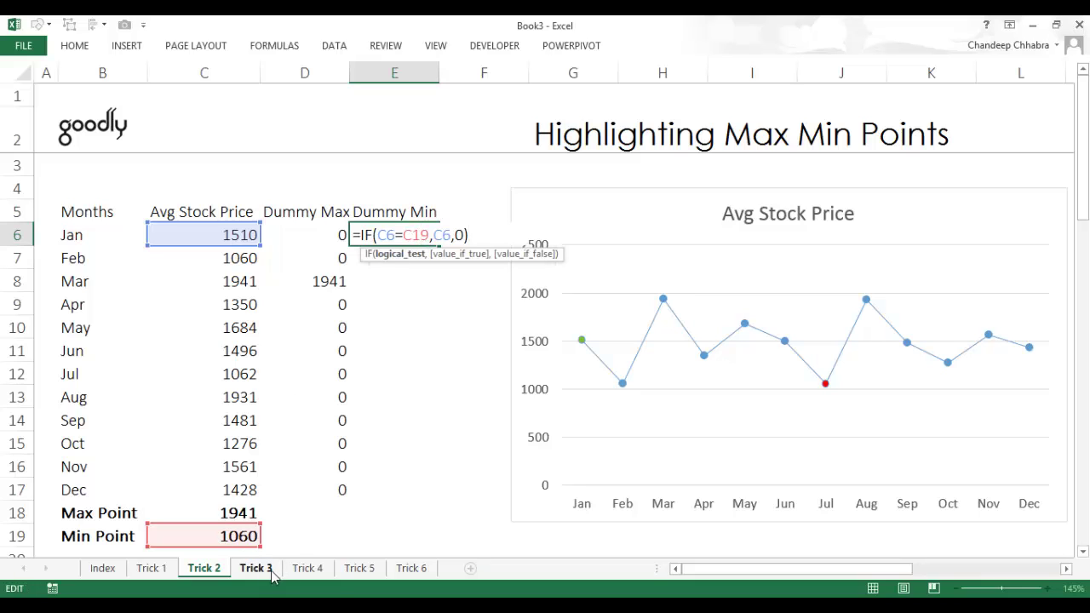
key(F4)
key(Return)
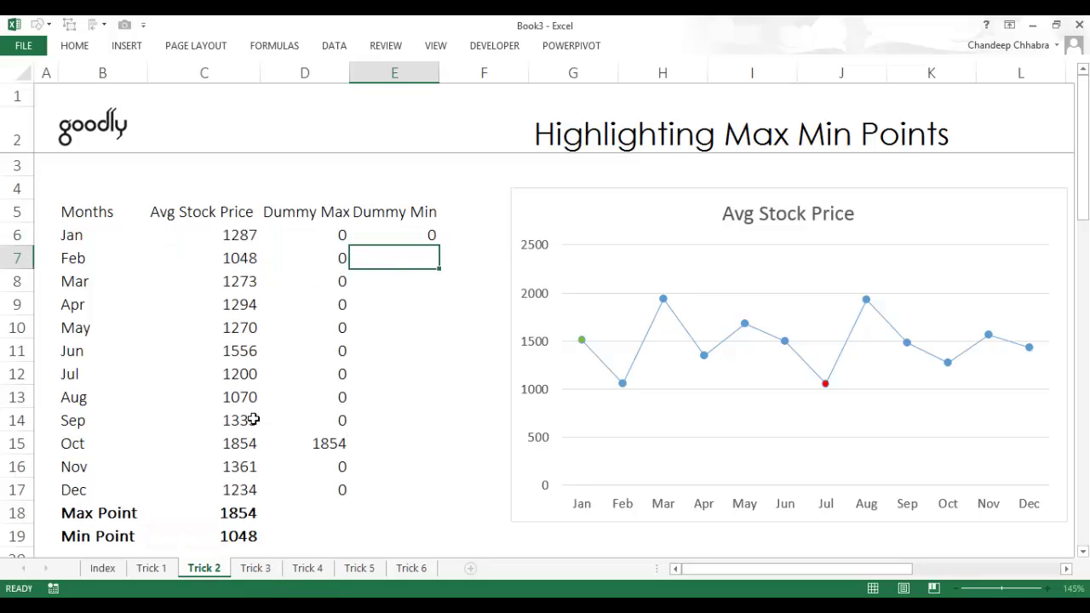
- Fill the Dummy Min formula from E6 down through the December row, E17
key(Left)
key(ctrl+Down)
key(Right)
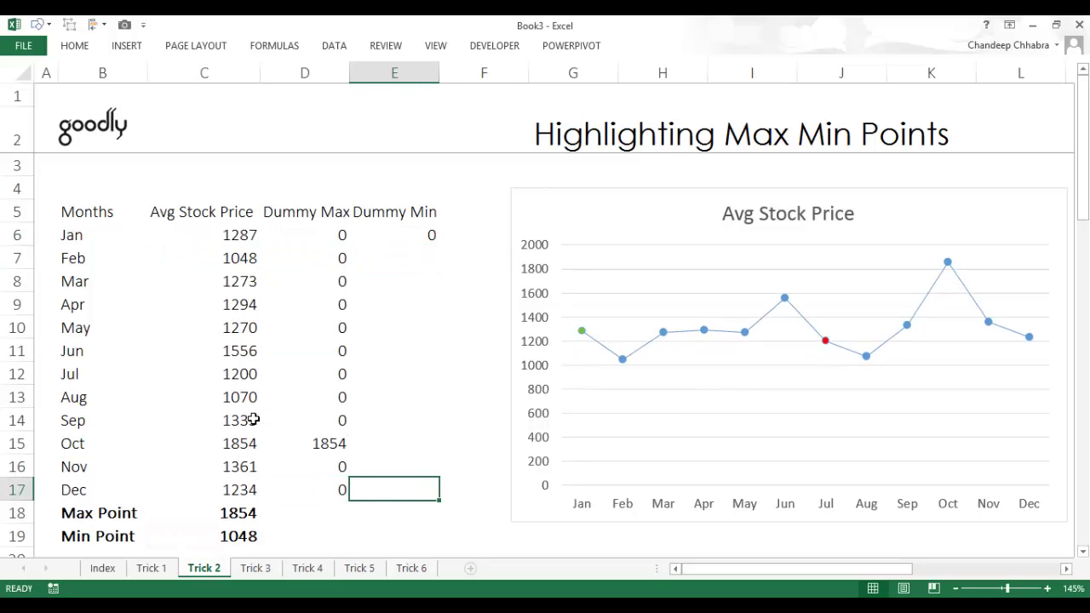
key(ctrl+shift+Up)
key(ctrl+d)
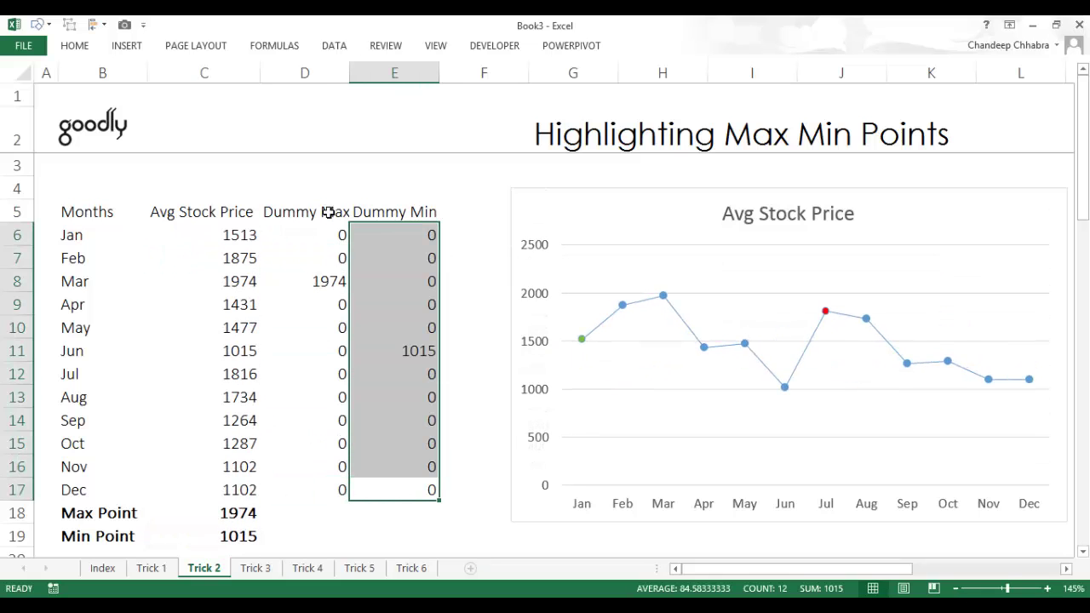
- Review the Dummy Max and Dummy Min columns, comparing their March values and the full Dummy Min range E5:E17
drag(329, 221, 333, 503)
drag(405, 211, 409, 496)
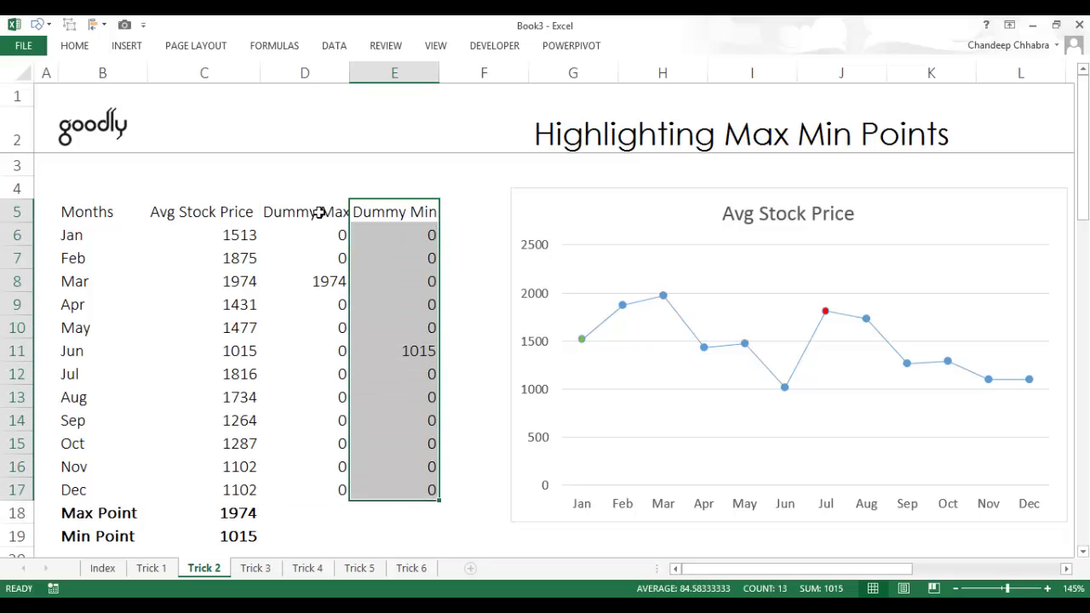
click(338, 290)
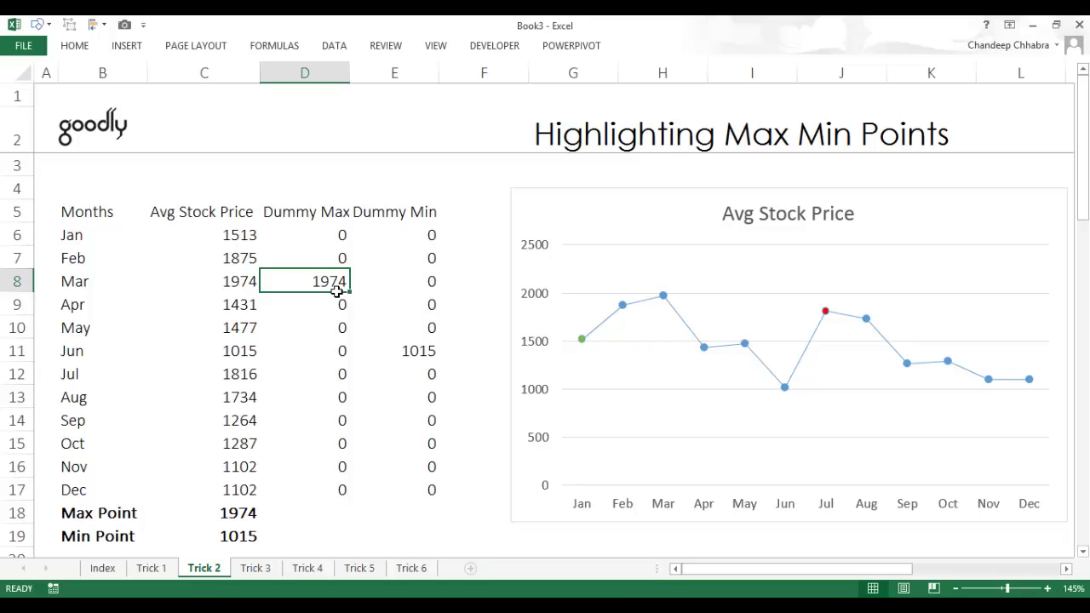
click(407, 281)
drag(418, 214, 406, 492)
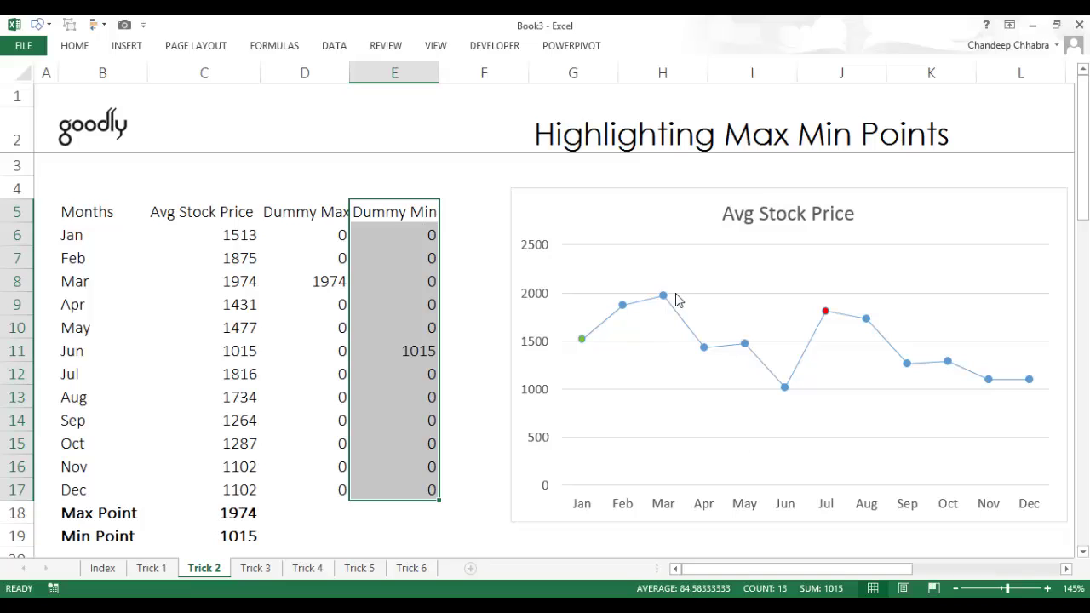
- Add a new unnamed series to the Avg Stock Price chart using the Dummy Max values D6:D17
click(696, 274)
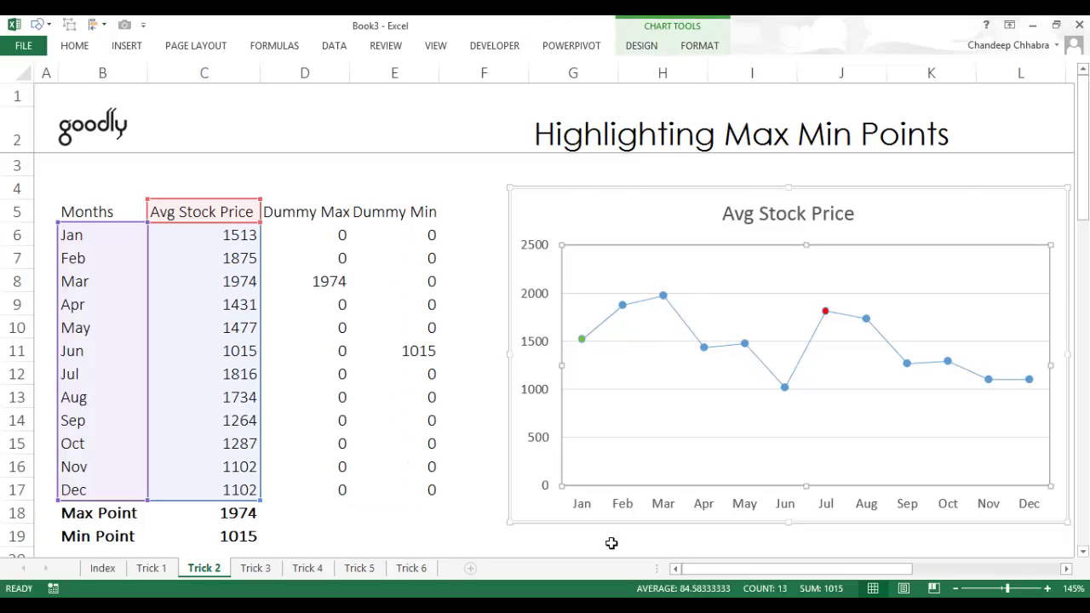
right_click(591, 228)
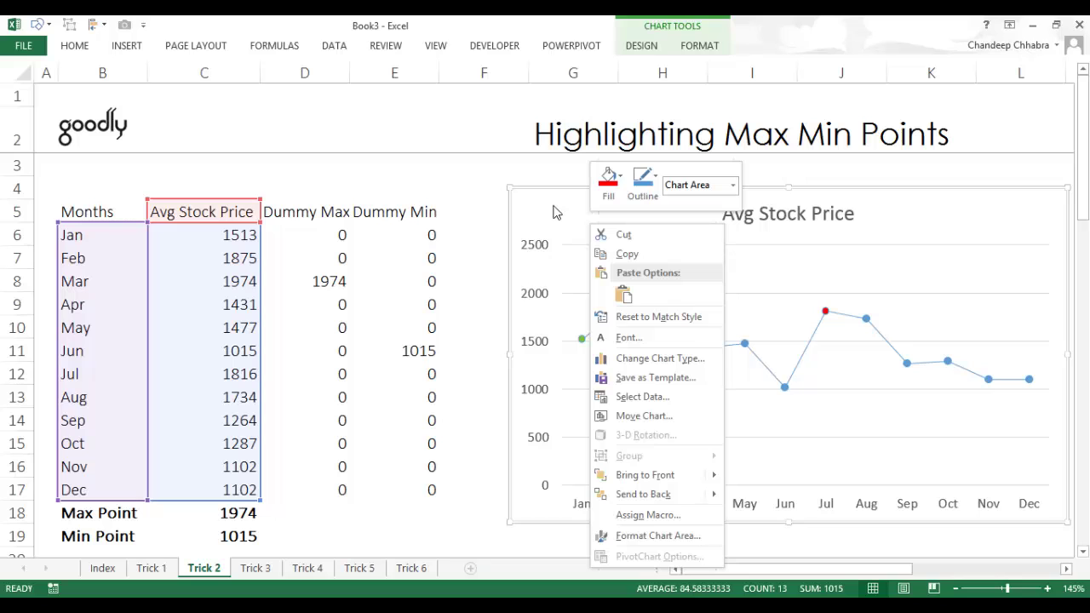
click(644, 398)
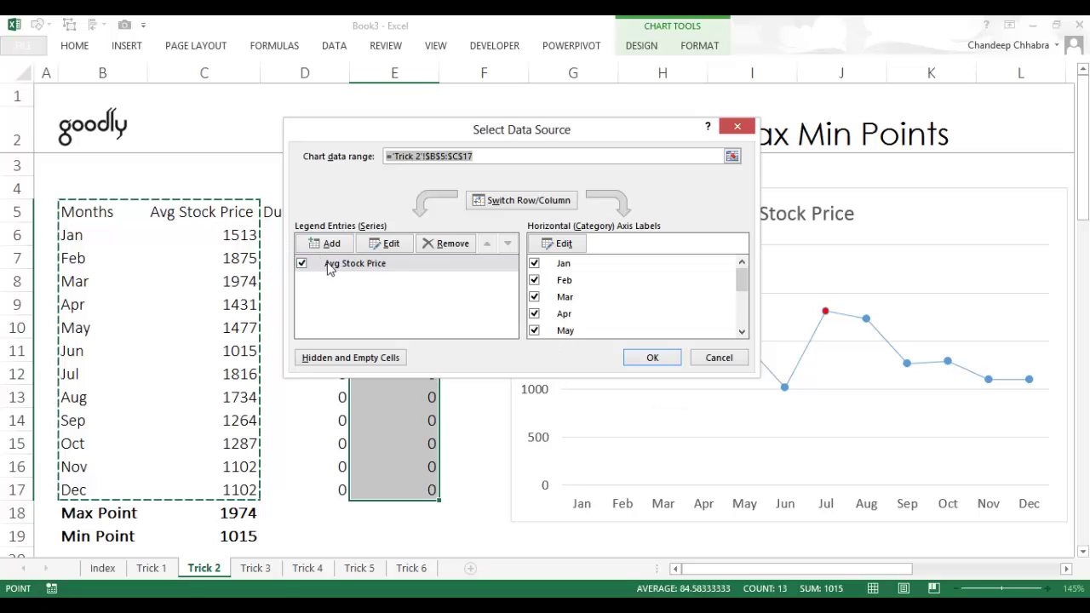
drag(465, 134, 695, 134)
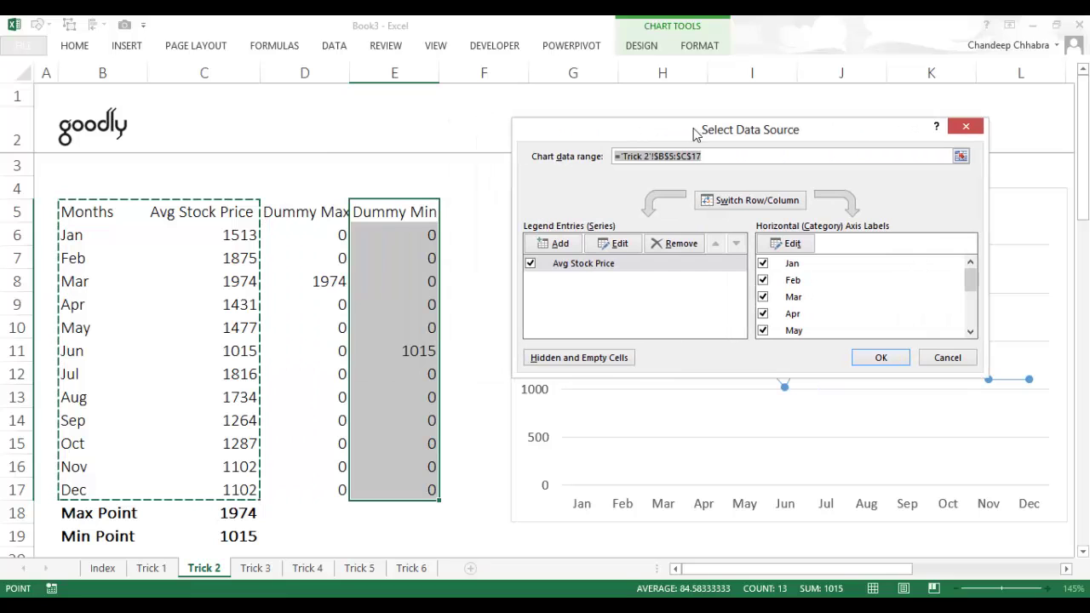
click(558, 245)
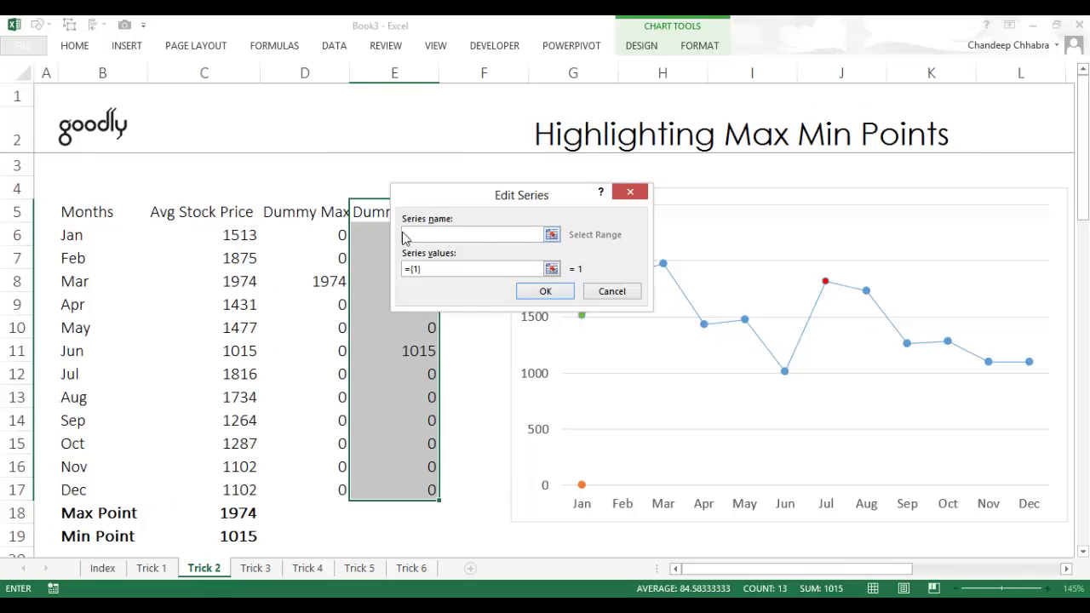
click(553, 269)
drag(306, 235, 321, 497)
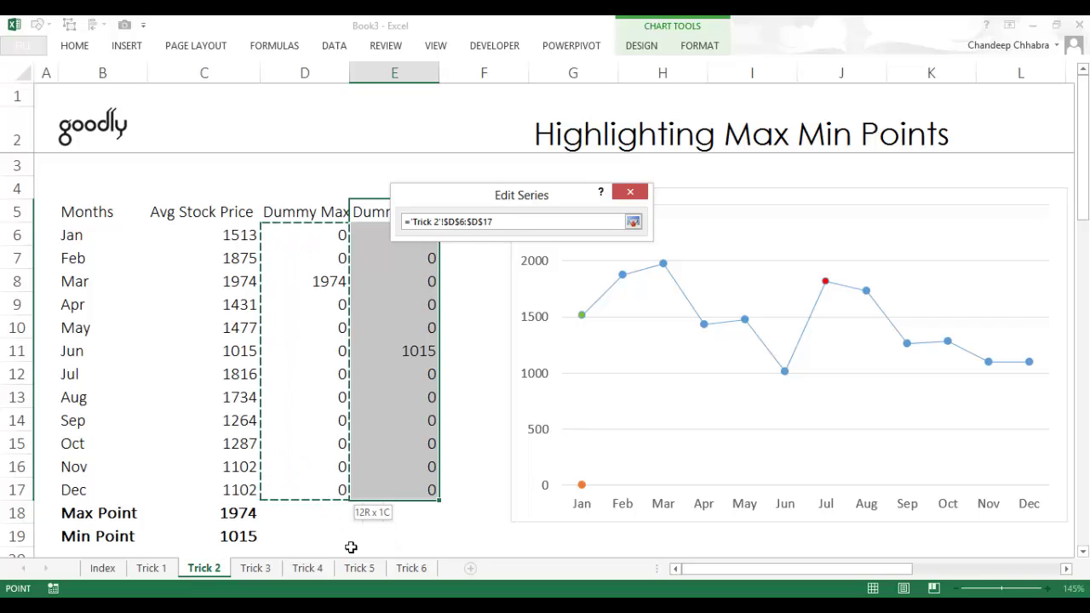
click(634, 223)
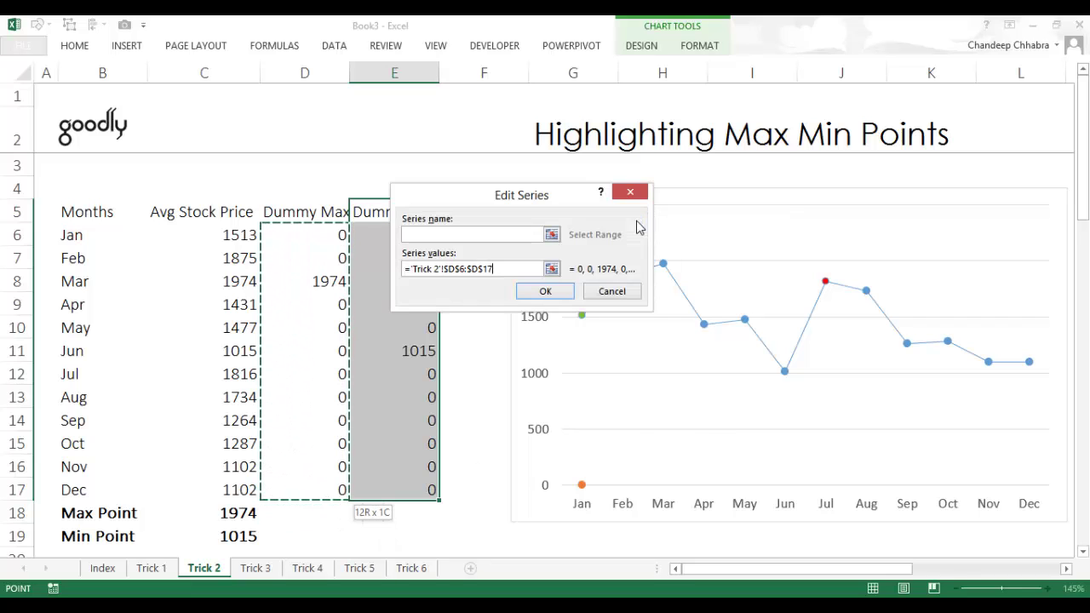
click(555, 294)
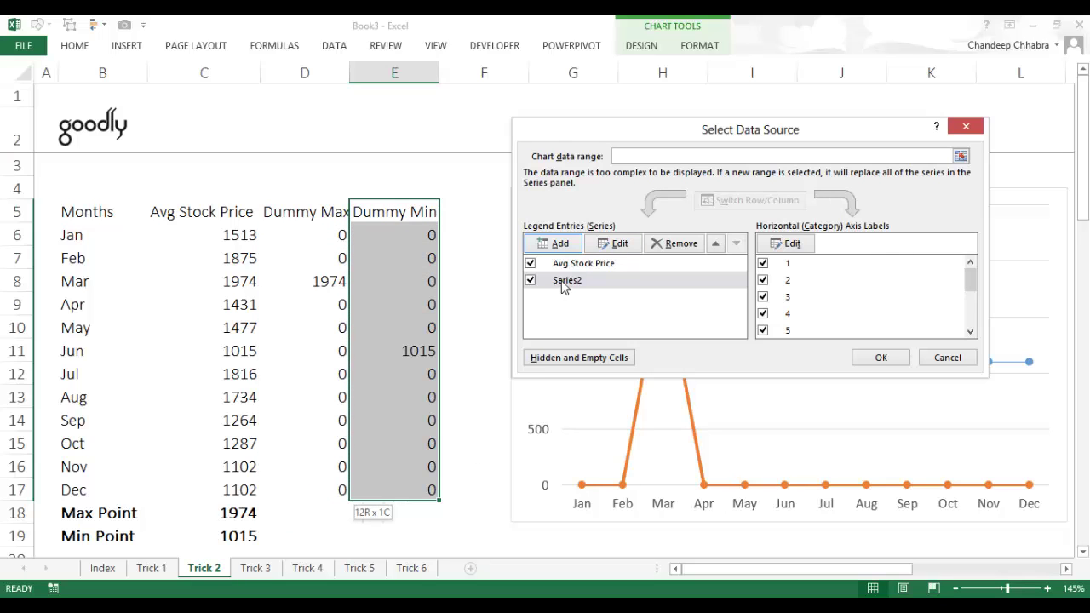
- Add another unnamed series to the chart using the Dummy Min values E6:E17, and accept the data source changes
click(562, 244)
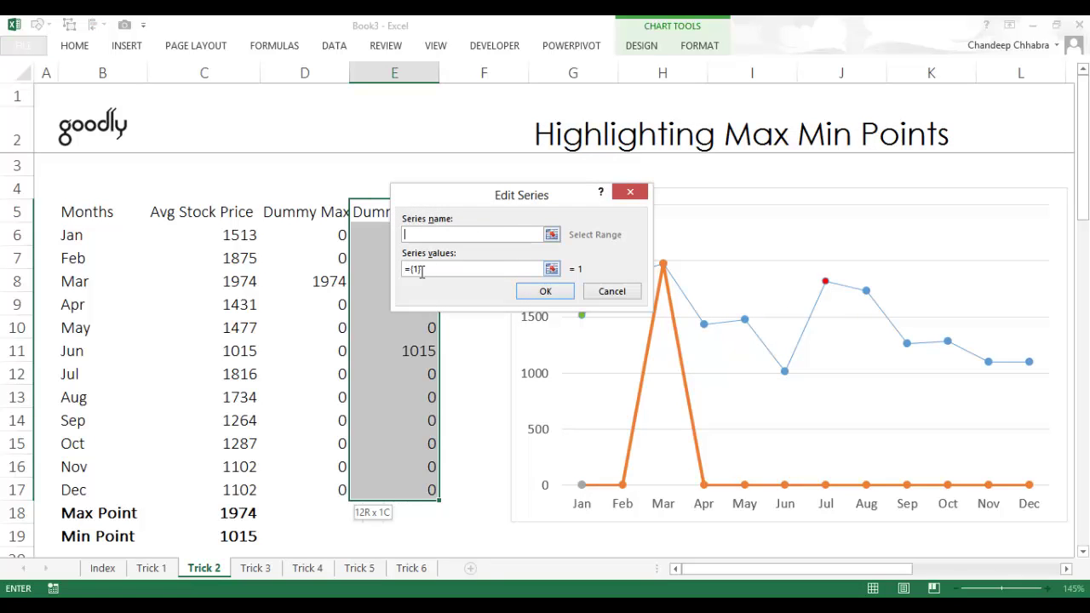
click(552, 269)
drag(374, 237, 433, 485)
click(632, 221)
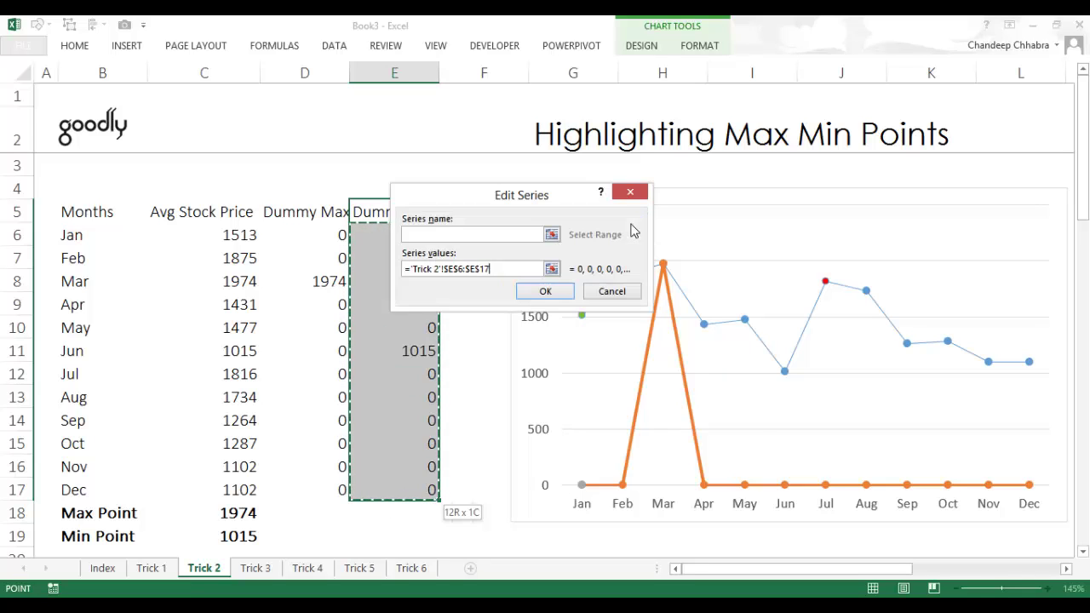
click(545, 292)
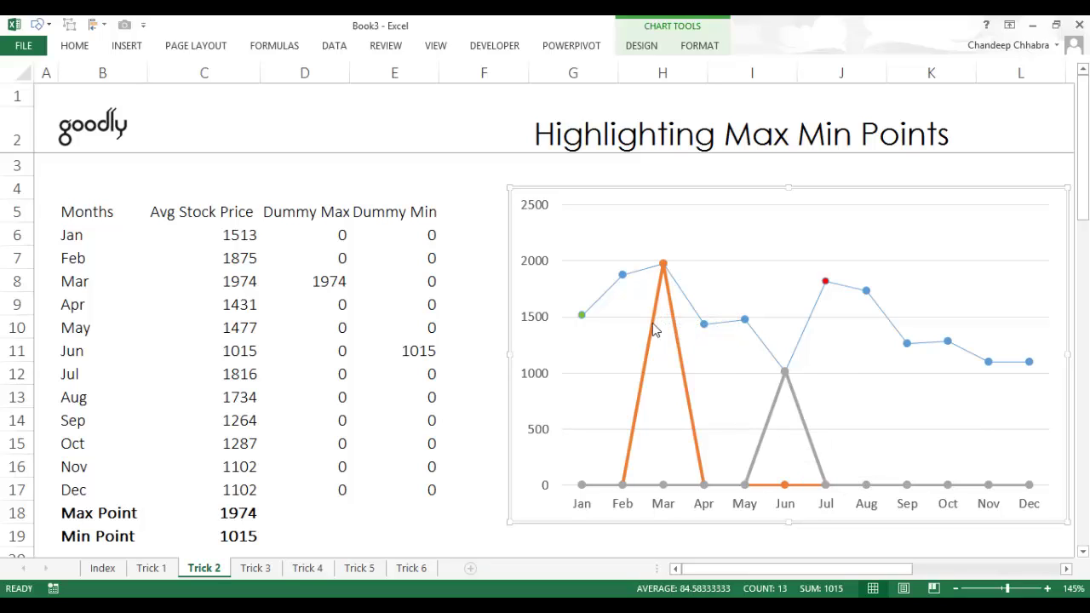
- Remove the outline from the orange Dummy Max series so only its markers remain on the chart
click(662, 281)
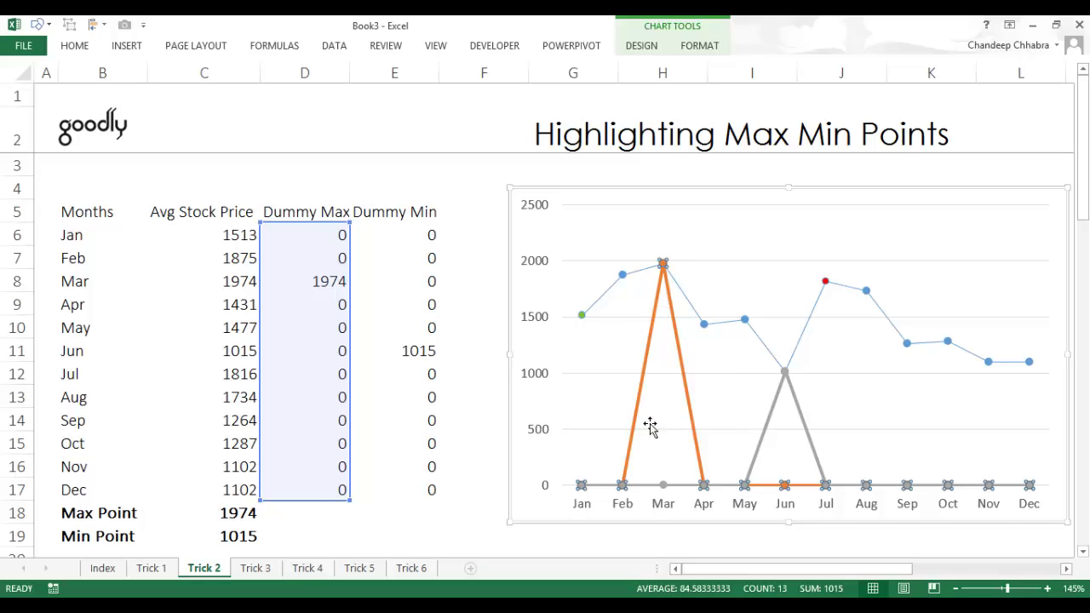
right_click(671, 304)
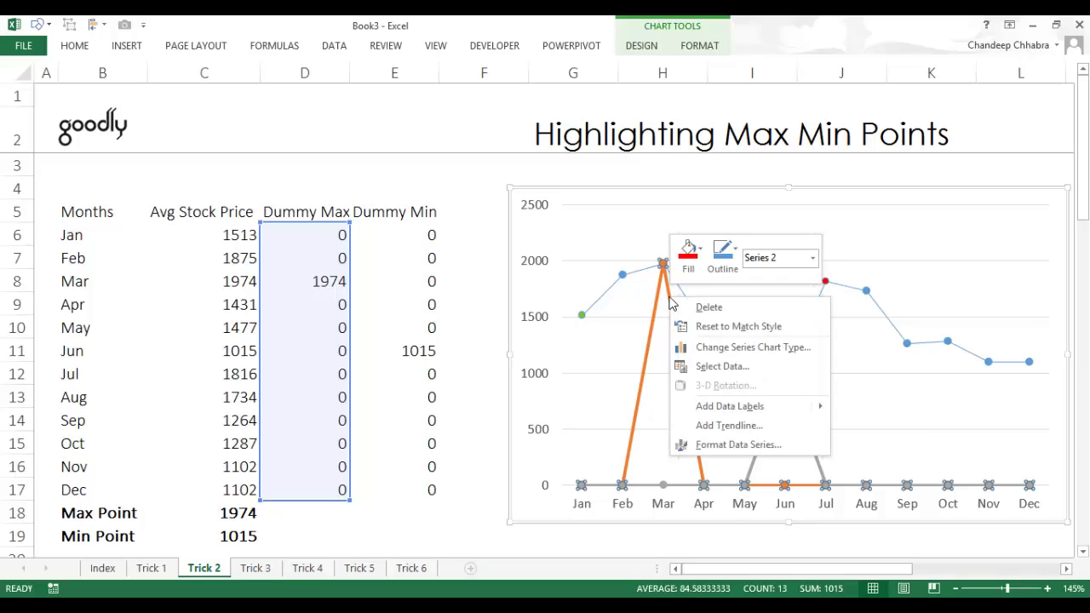
click(723, 255)
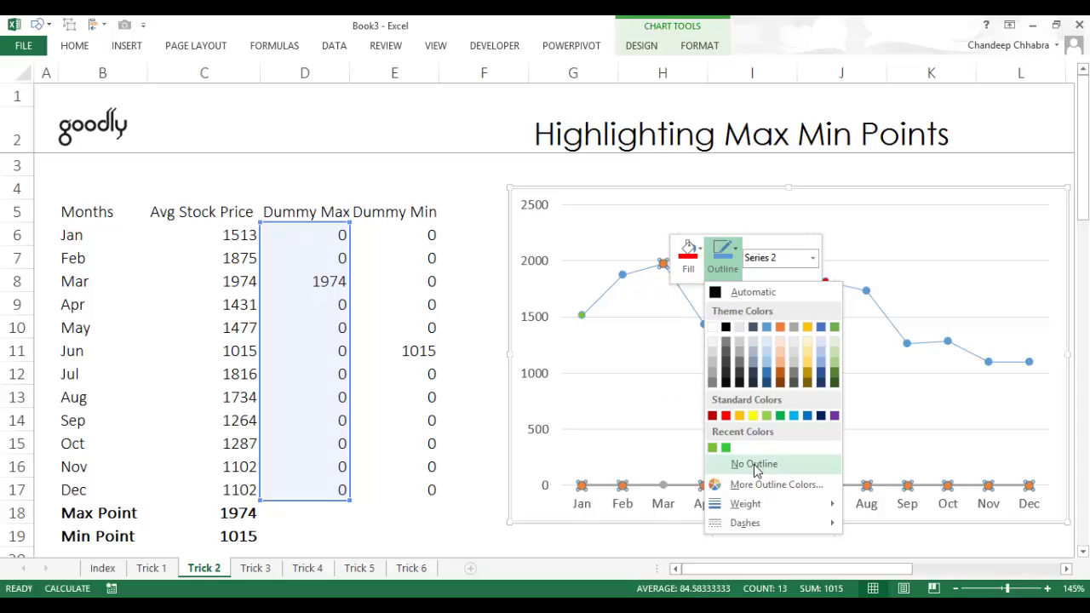
click(754, 465)
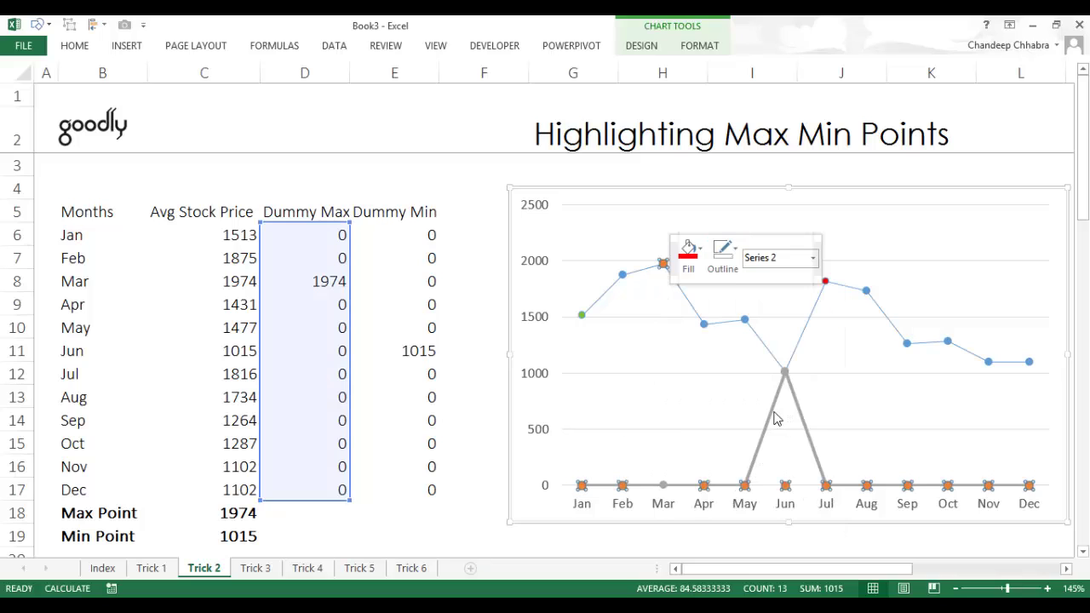
- Set the gray Dummy Min series to No Outline, leaving only its markers, and deselect the chart
click(805, 398)
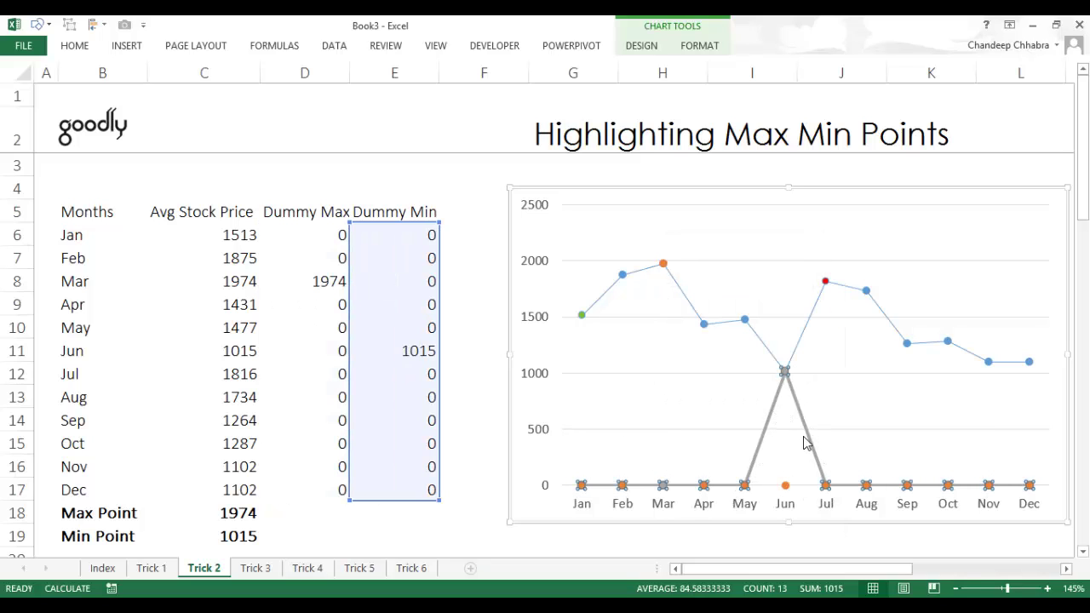
right_click(806, 431)
click(861, 400)
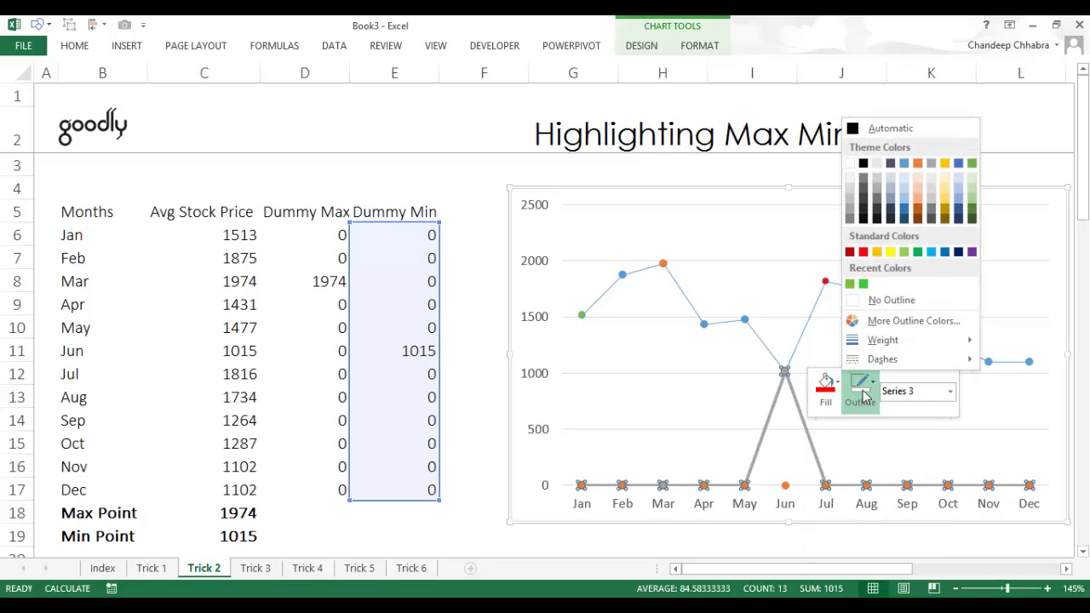
click(877, 301)
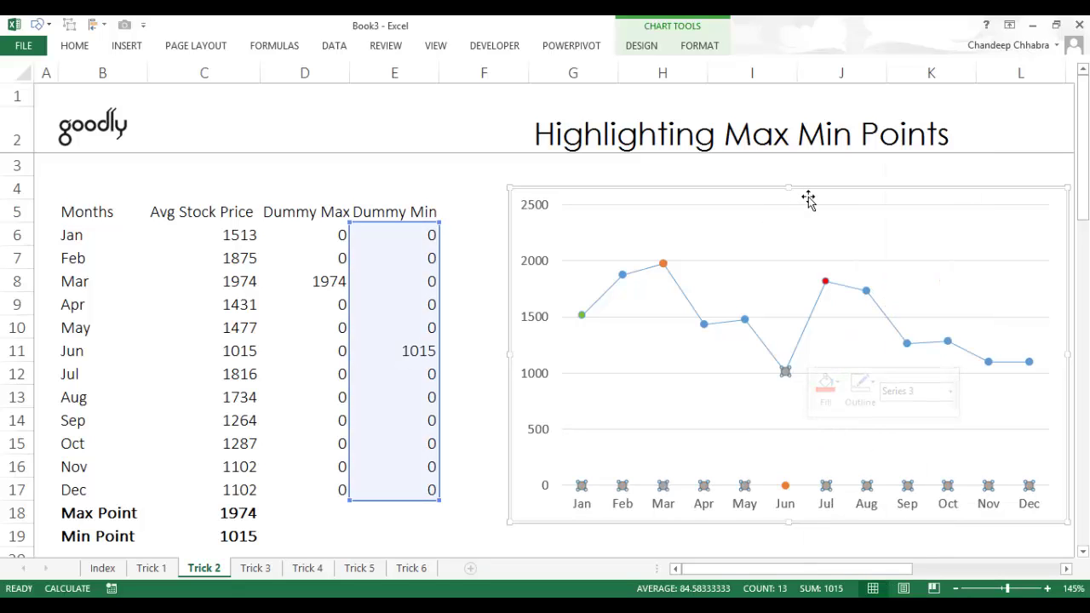
click(1066, 569)
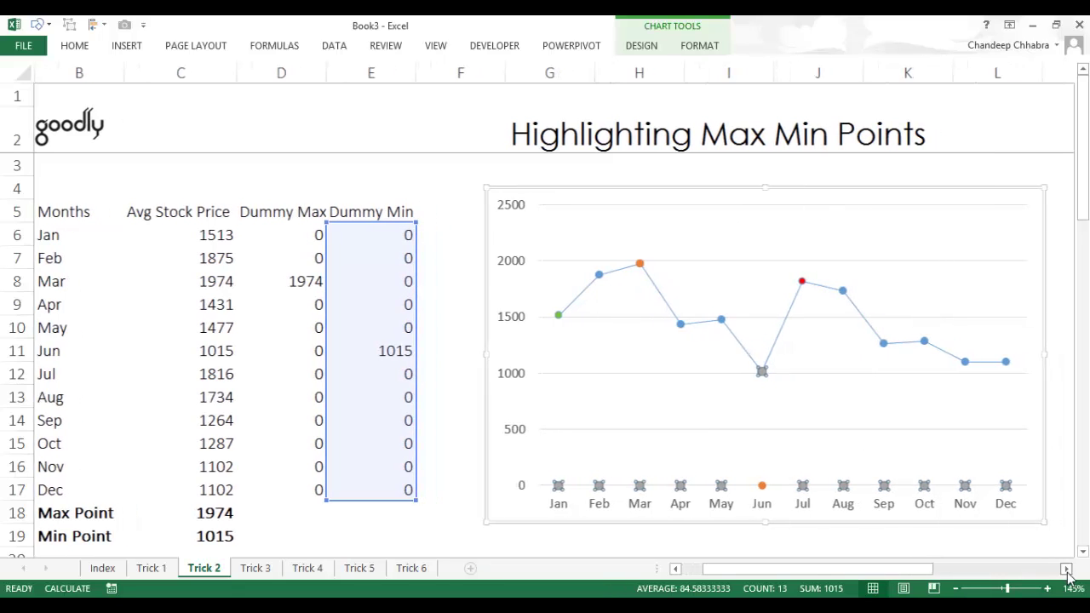
click(900, 185)
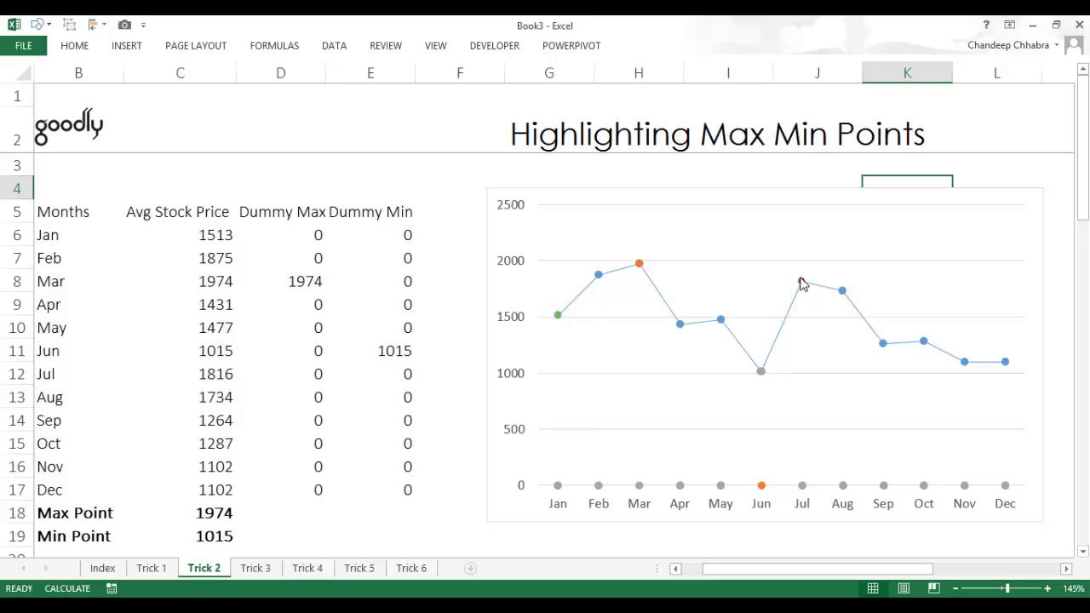
- Fill all markers of the Avg Stock Price series with the standard blue, replacing the individually colored points
click(843, 293)
right_click(841, 291)
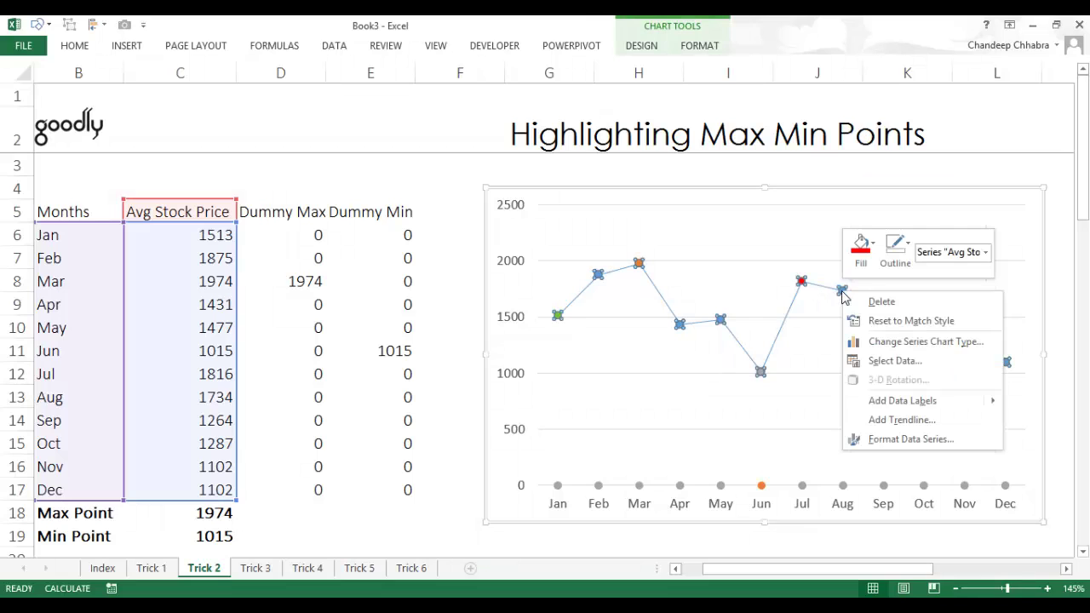
click(864, 266)
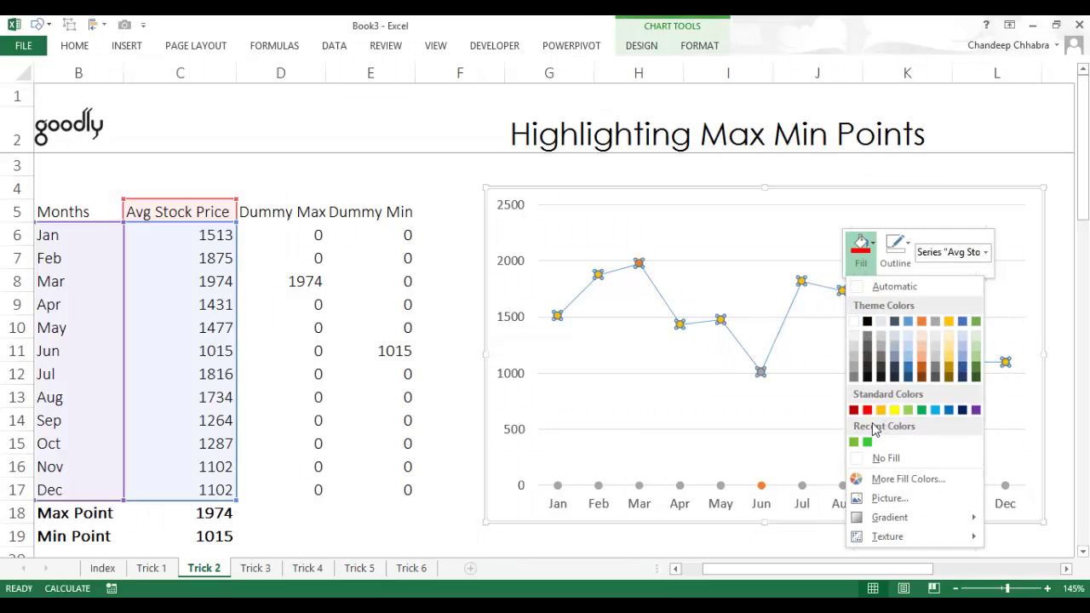
click(934, 410)
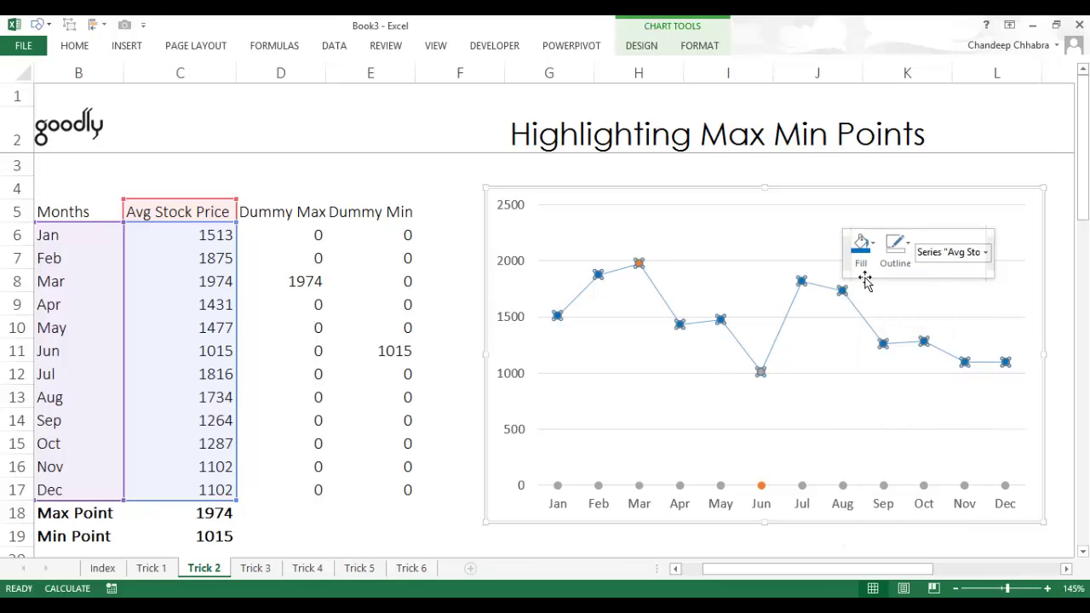
click(856, 174)
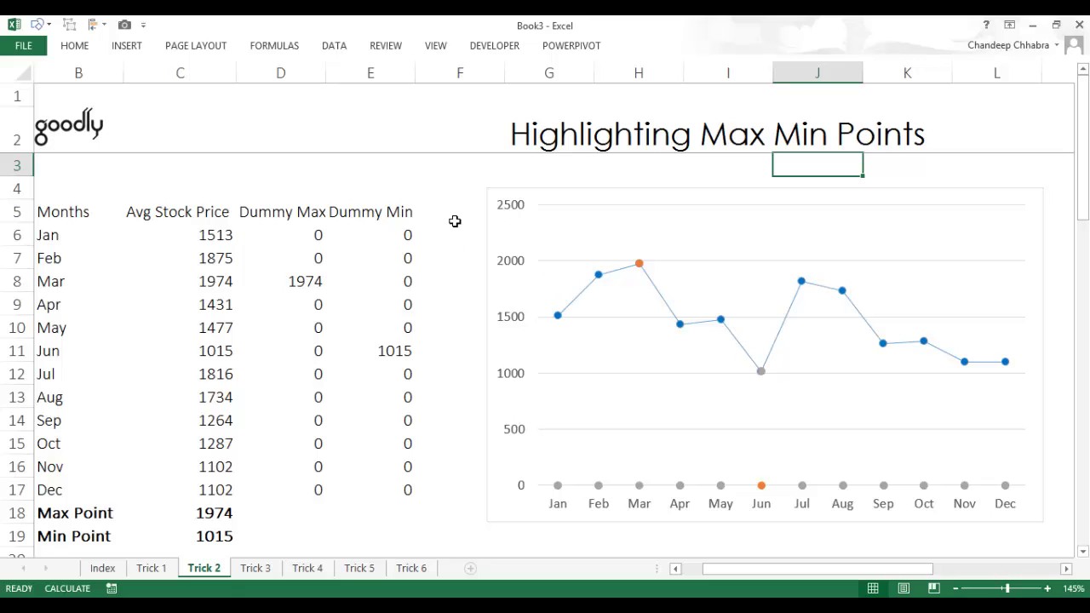
- Recalculate the sheet to generate new stock prices, and check the Dummy Max range D6:D17 and Dummy Min range E6:E17
key(F9)
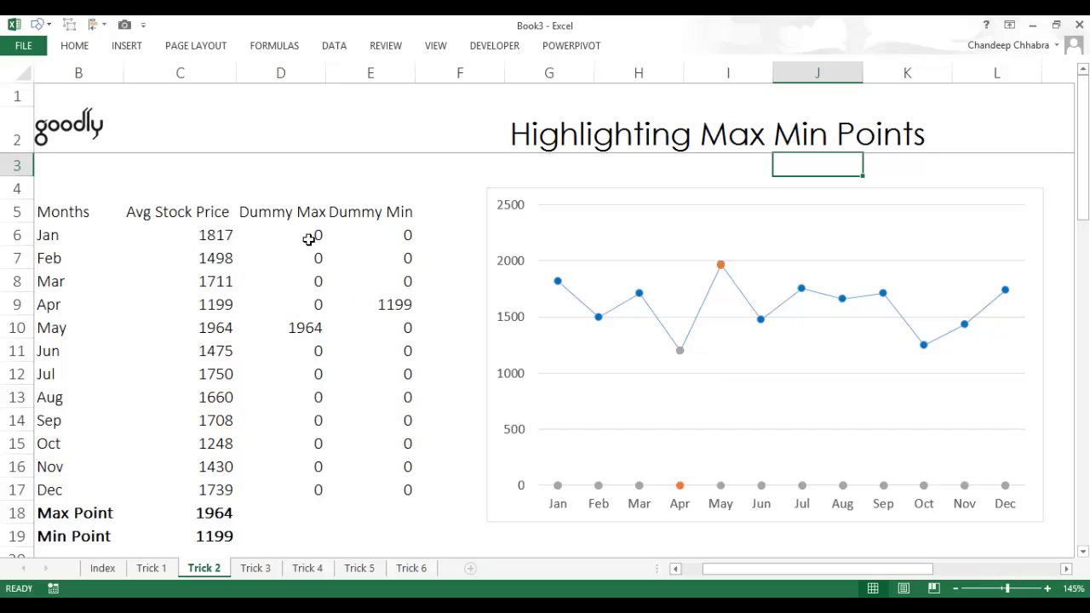
drag(308, 238, 309, 497)
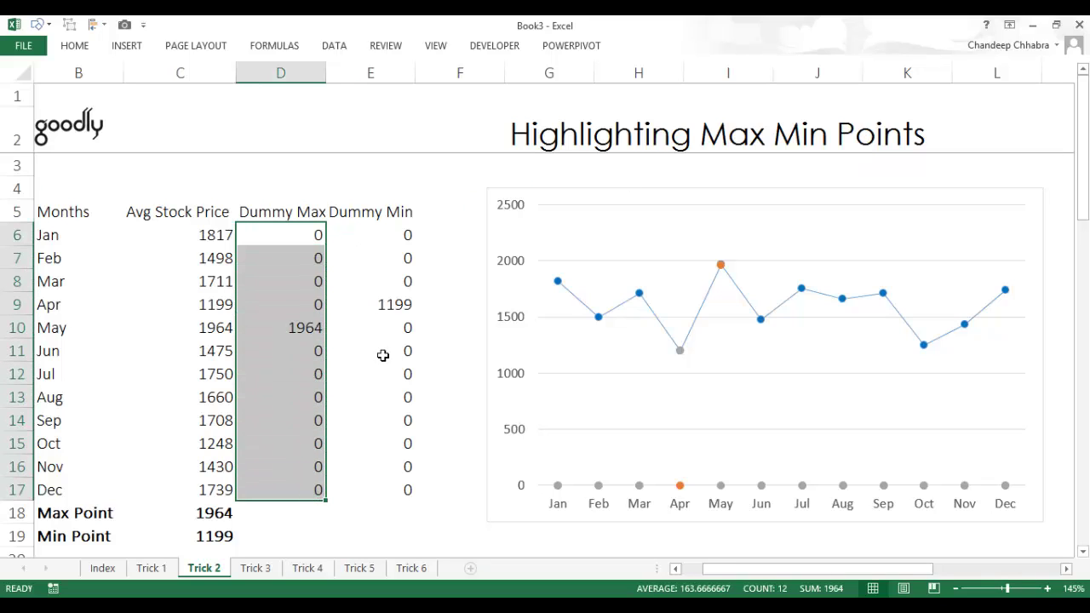
drag(411, 241, 407, 497)
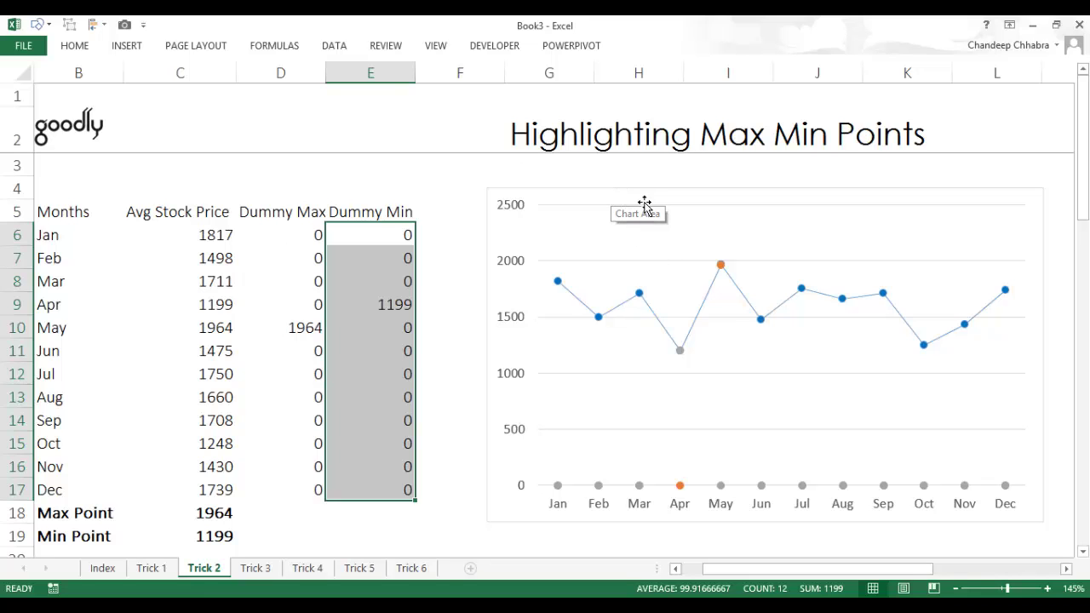
- Move the chart closer to the data table, just beside the Dummy Min column, and deselect it
drag(640, 193, 586, 210)
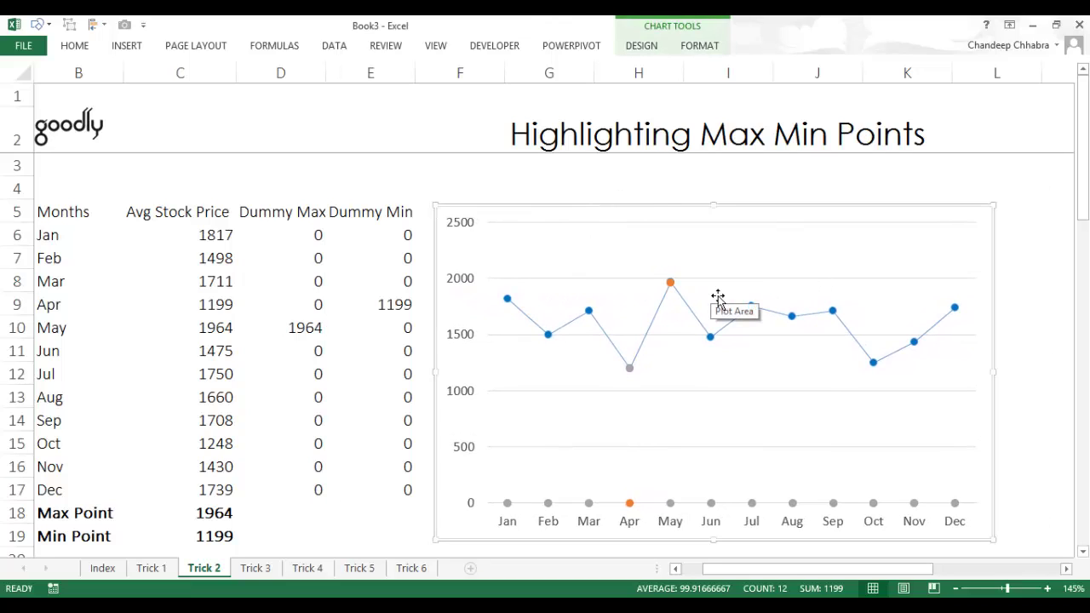
click(653, 190)
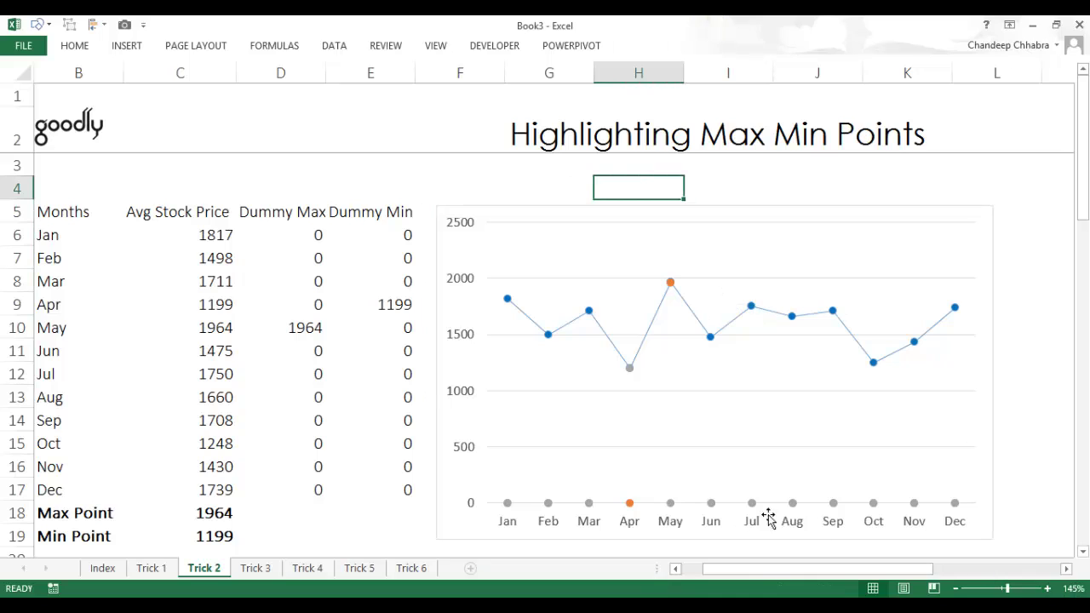